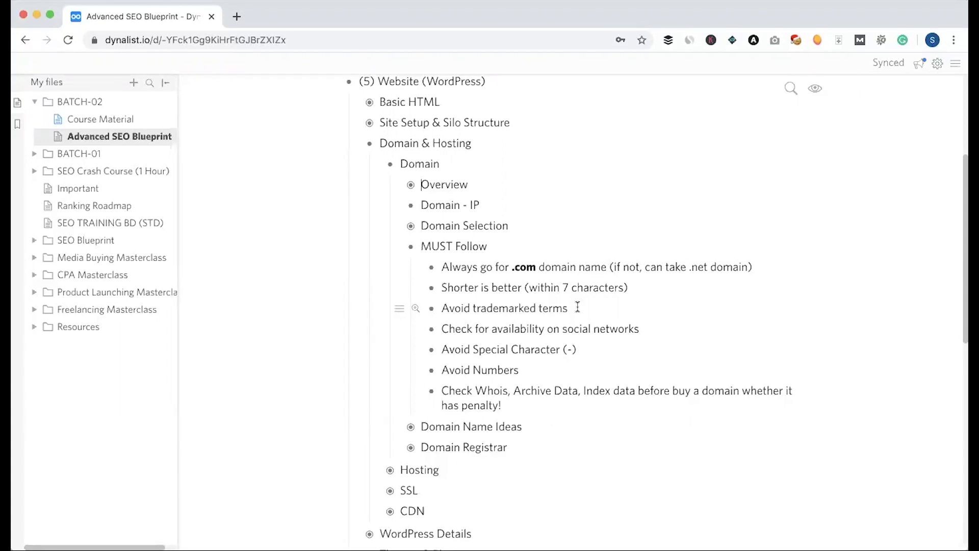
Search Google in a new tab for 'best headphones review 2019' and browse the results
{"action": "left_click", "coordinate": [237, 16]}
{"action": "type", "text": "best headphones rev"}
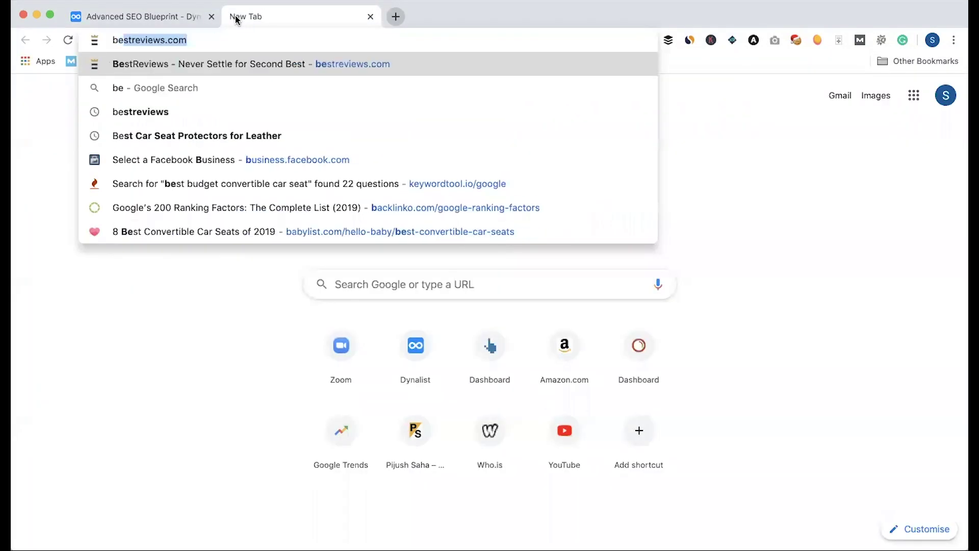
{"action": "key", "text": "Down"}
{"action": "key", "text": "Down"}
{"action": "key", "text": "Down"}
{"action": "key", "text": "Return"}
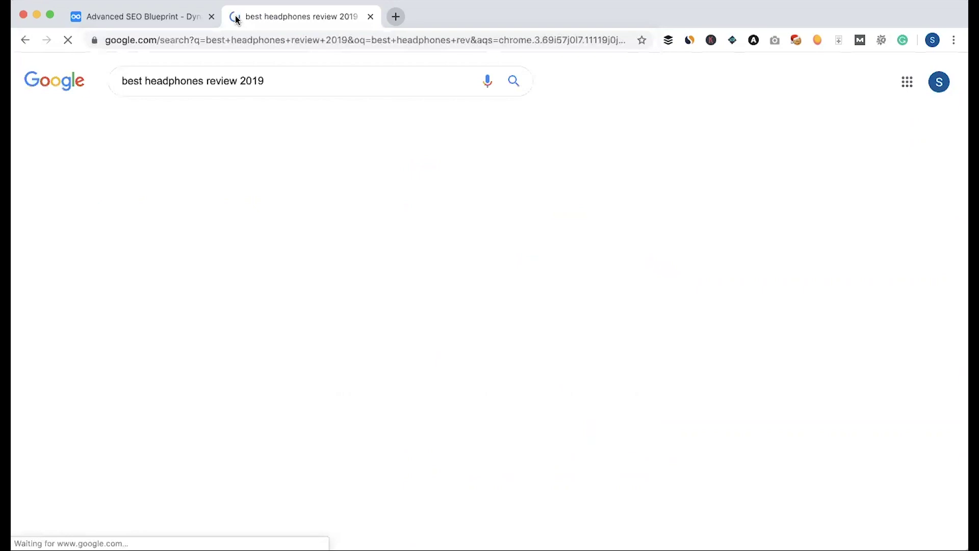
{"action": "scroll", "coordinate": [63, 273], "scroll_direction": "down", "scroll_amount": 3}
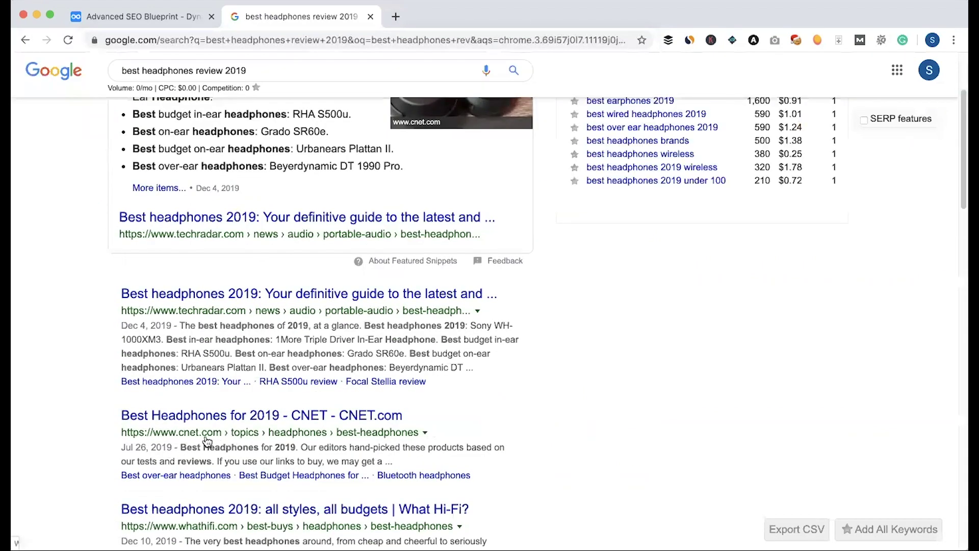
{"action": "scroll", "coordinate": [213, 431], "scroll_direction": "down", "scroll_amount": 10}
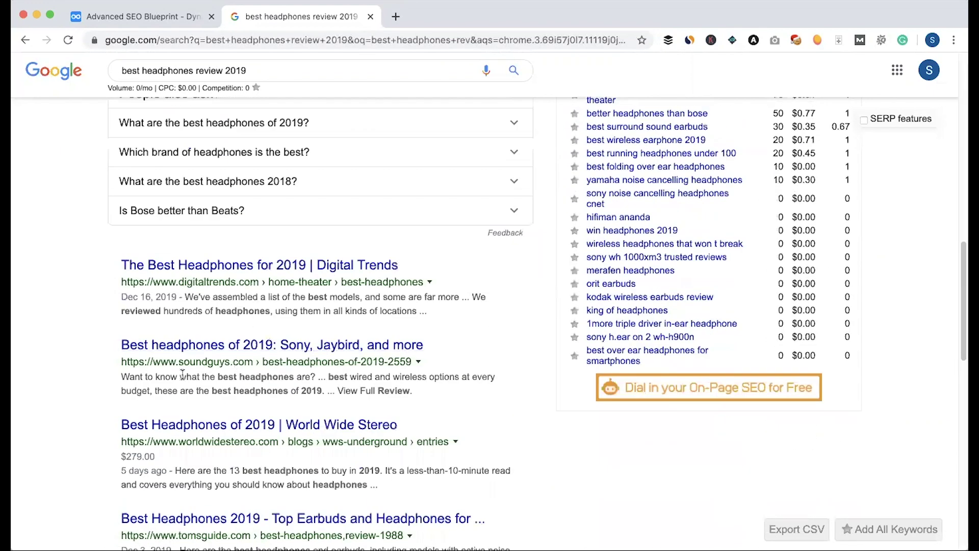
{"action": "scroll", "coordinate": [179, 371], "scroll_direction": "down", "scroll_amount": 4}
{"action": "scroll", "coordinate": [54, 365], "scroll_direction": "down", "scroll_amount": 3}
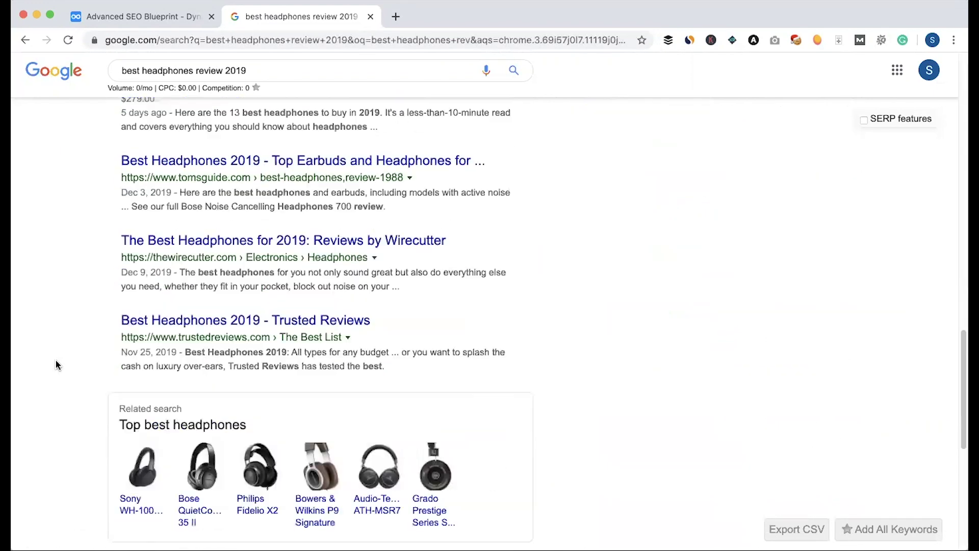
{"action": "scroll", "coordinate": [54, 365], "scroll_direction": "up", "scroll_amount": 20}
Reopen the closed headphones results tab, look through it, and return to the Dynalist checklist
{"action": "left_click", "coordinate": [153, 17]}
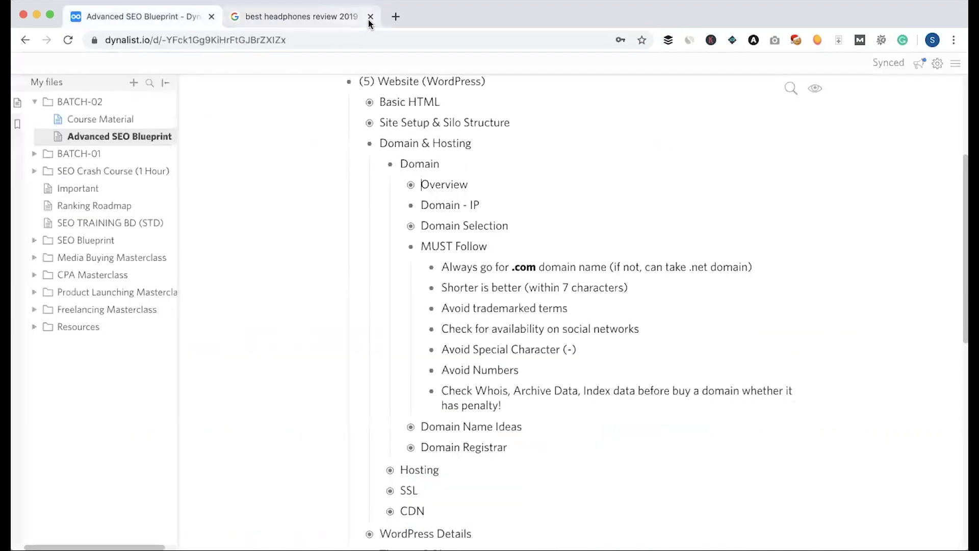
{"action": "left_click", "coordinate": [370, 16]}
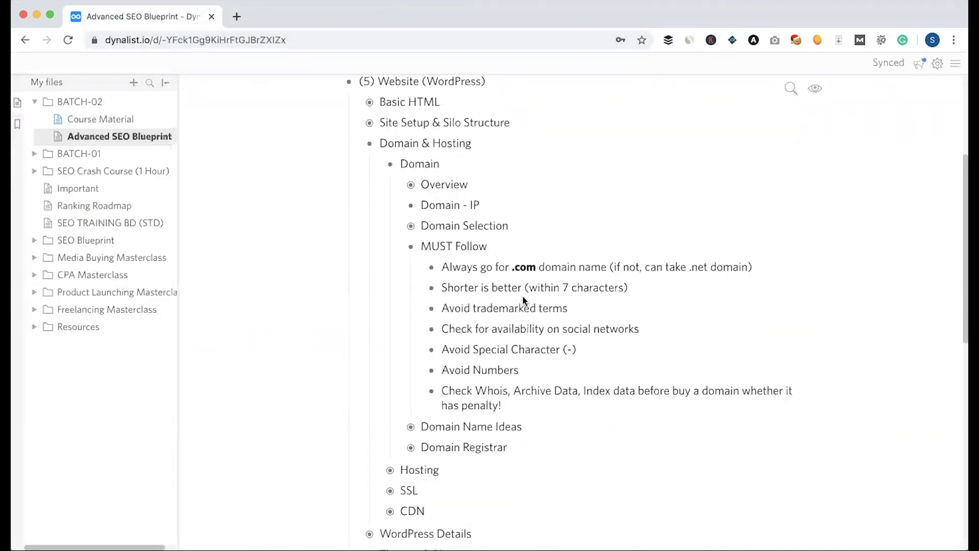
{"action": "right_click", "coordinate": [346, 20]}
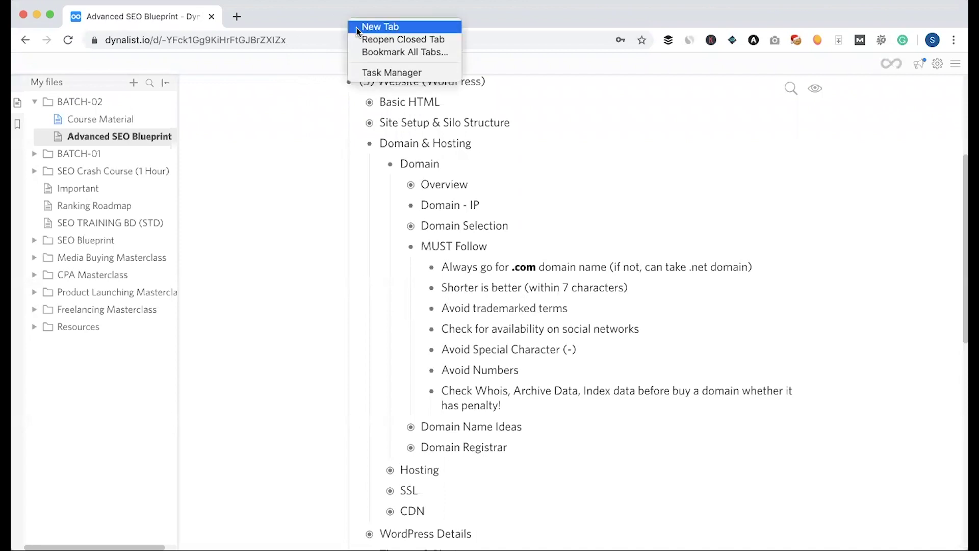
{"action": "left_click", "coordinate": [383, 38]}
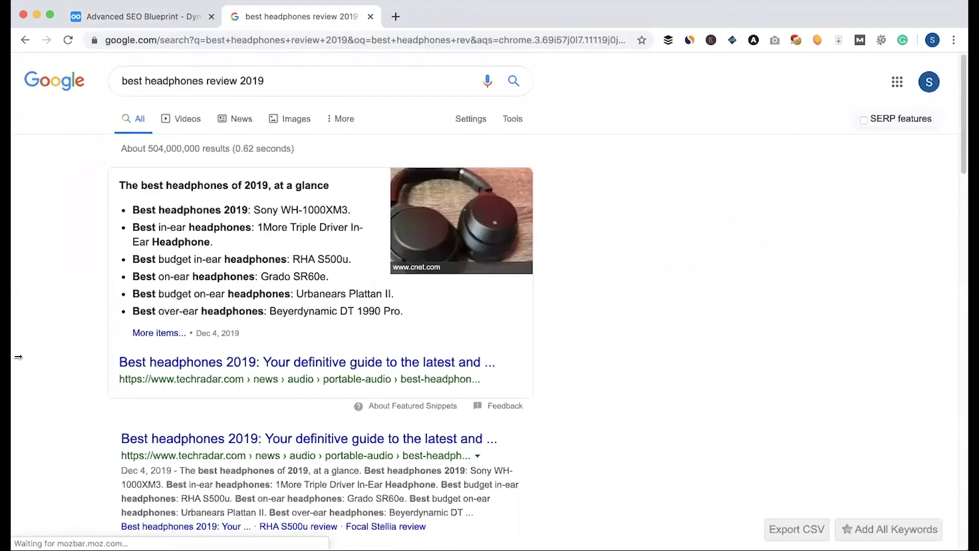
{"action": "scroll", "coordinate": [153, 316], "scroll_direction": "down", "scroll_amount": 2}
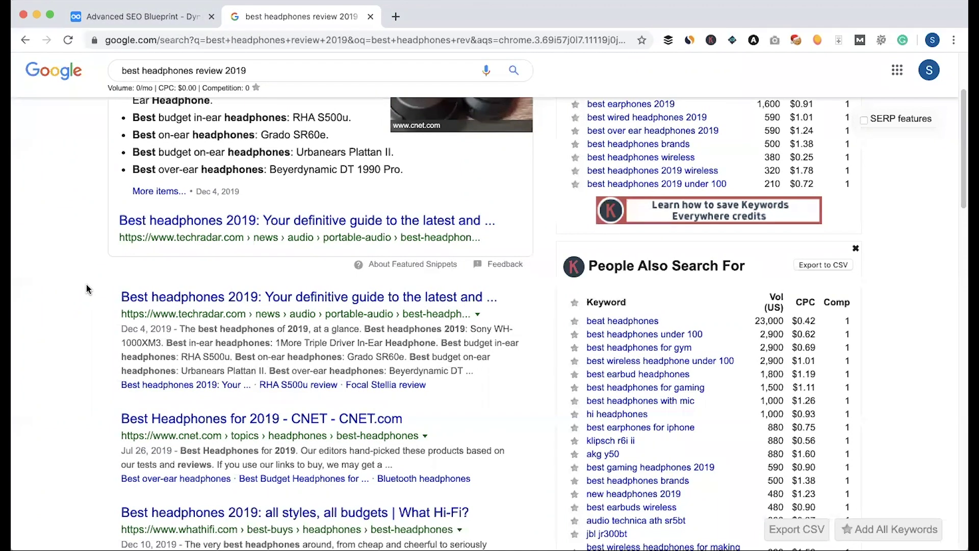
{"action": "scroll", "coordinate": [87, 289], "scroll_direction": "down", "scroll_amount": 2}
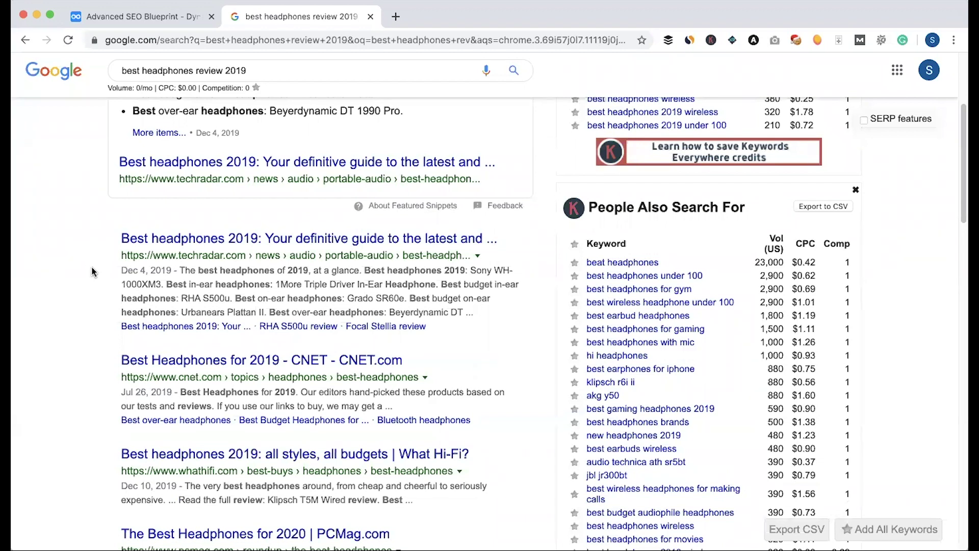
{"action": "left_click", "coordinate": [138, 16]}
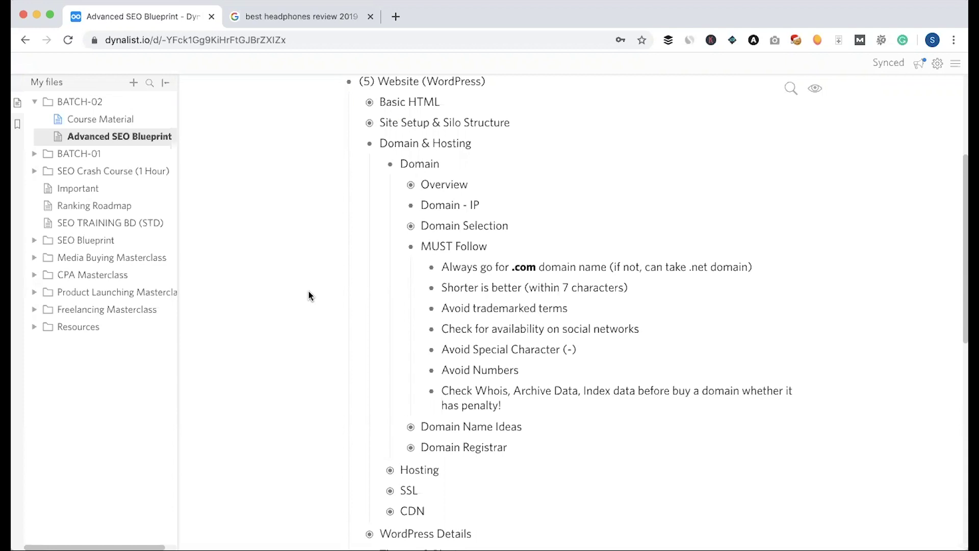
Add the bullet 'Definitely domain name should have a appropriate meaning' below the shorter-is-better rule
{"action": "type", "text": "Definitely domain name should have a appropriate meaning"}
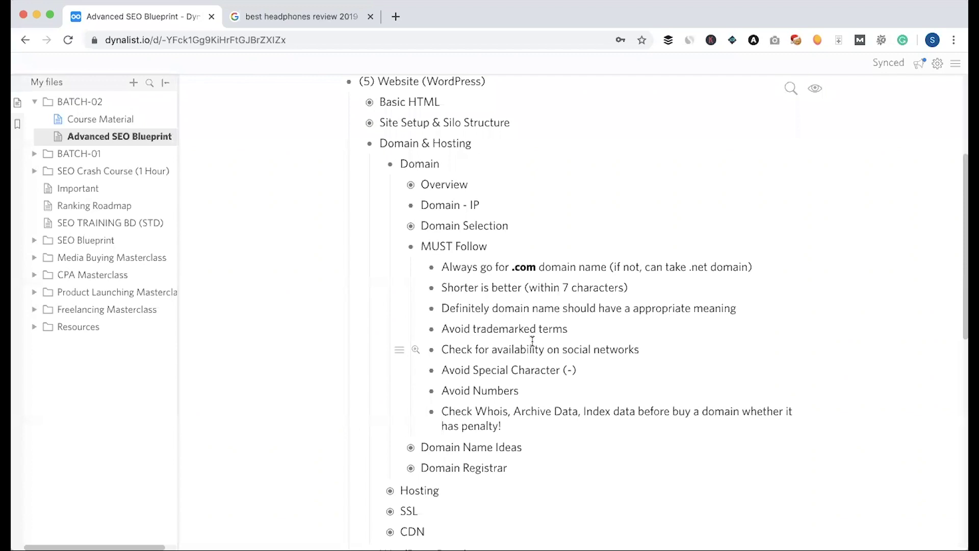
Change the Google query to buyheadphonesfromamazon.com, search it, then select 'amazon' for further editing
{"action": "left_click", "coordinate": [313, 17]}
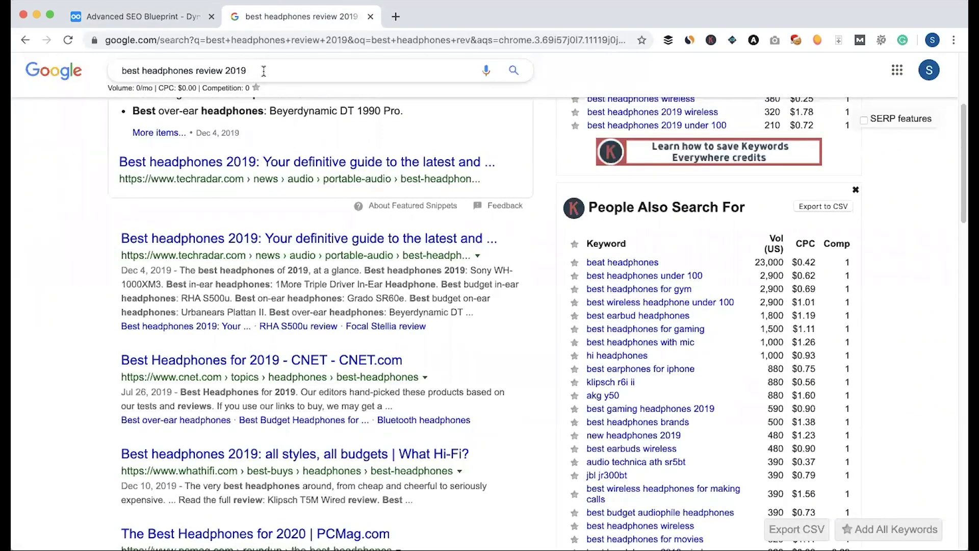
{"action": "double_click", "coordinate": [128, 70]}
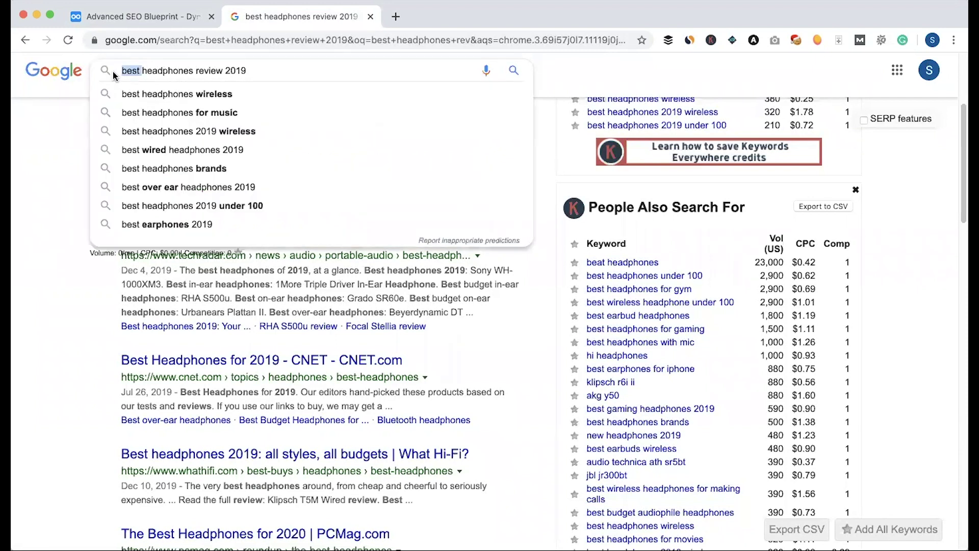
{"action": "type", "text": "buy"}
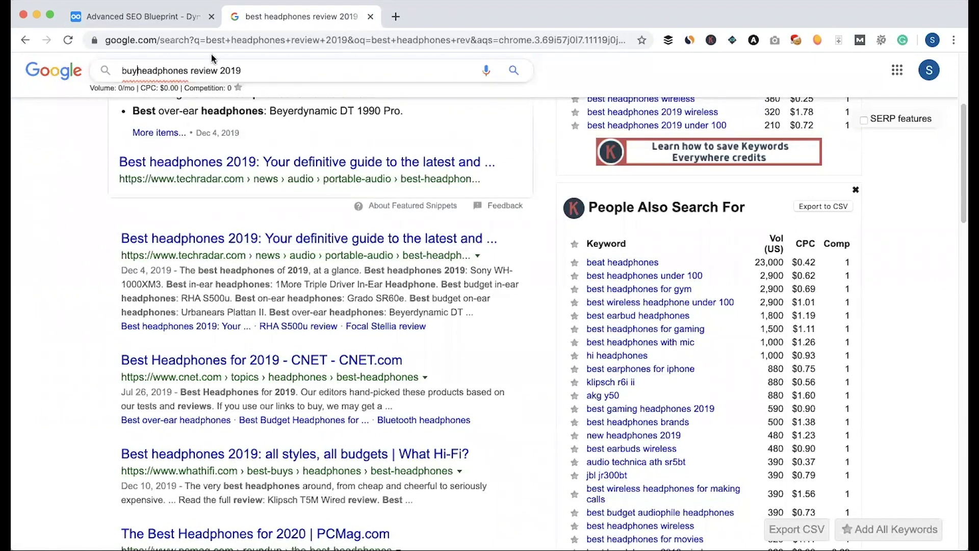
{"action": "left_click_drag", "start_coordinate": [187, 70], "coordinate": [283, 71]}
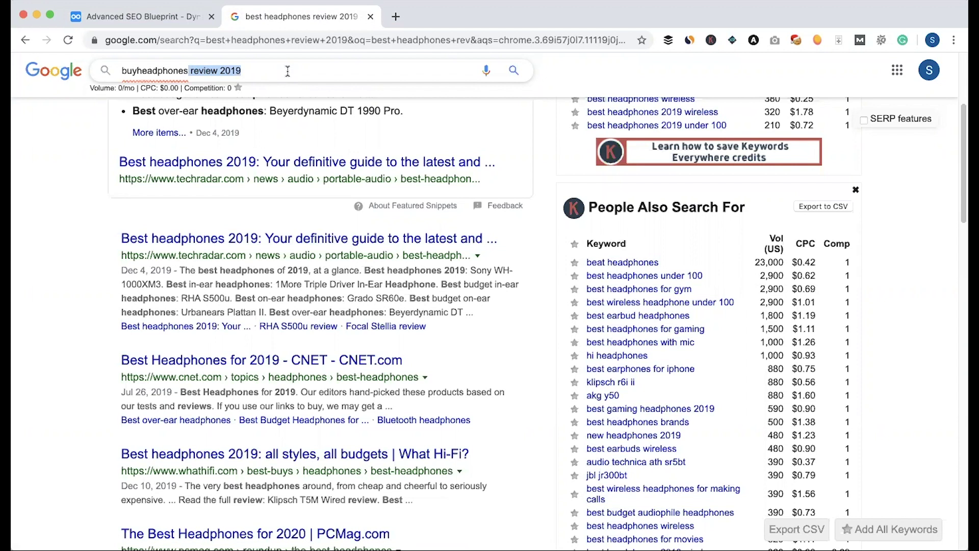
{"action": "type", "text": "fromamazon.com"}
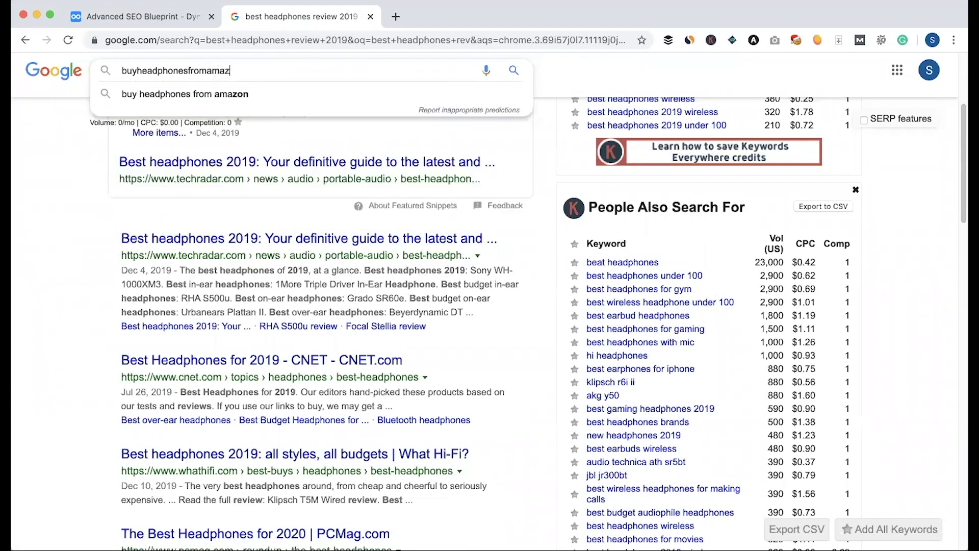
{"action": "key", "text": "Return"}
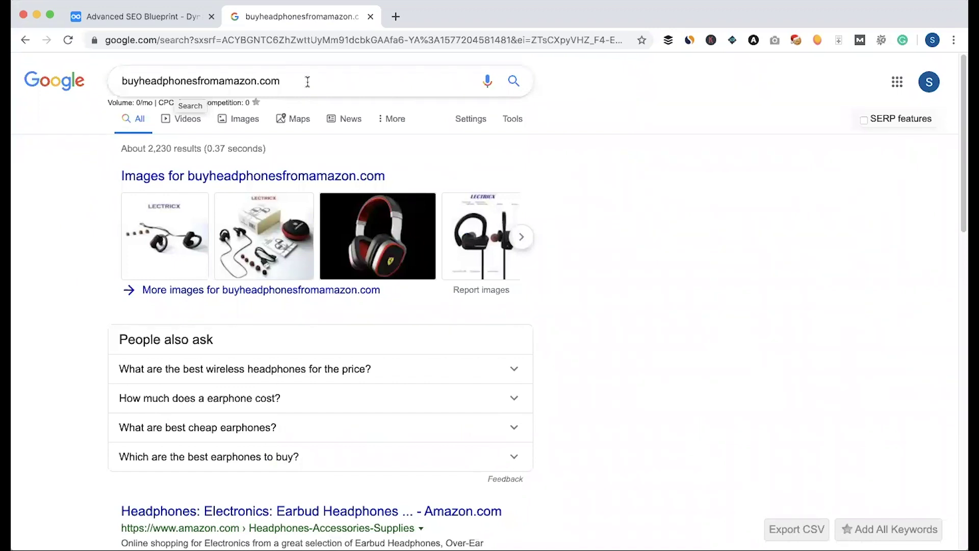
{"action": "left_click", "coordinate": [228, 81]}
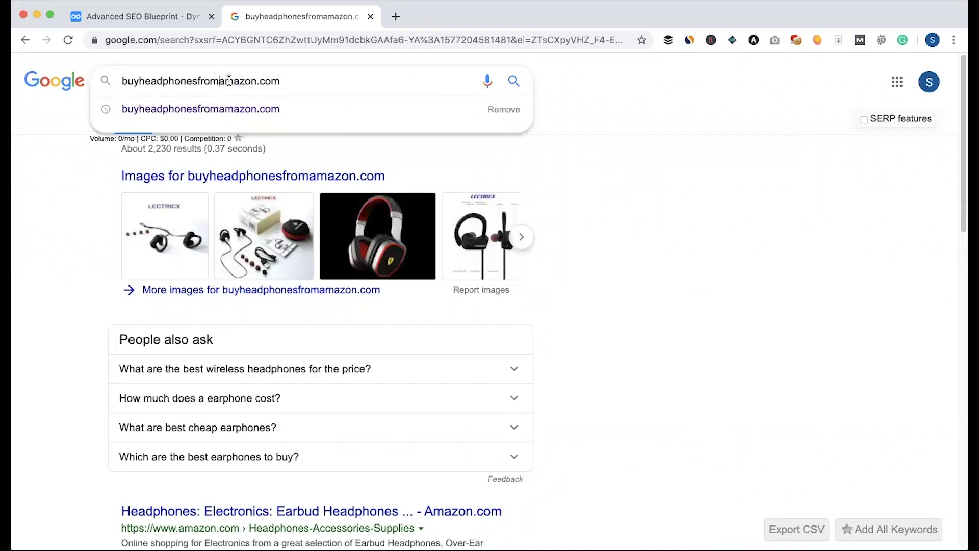
{"action": "double_click", "coordinate": [257, 81]}
{"action": "left_click", "coordinate": [159, 18]}
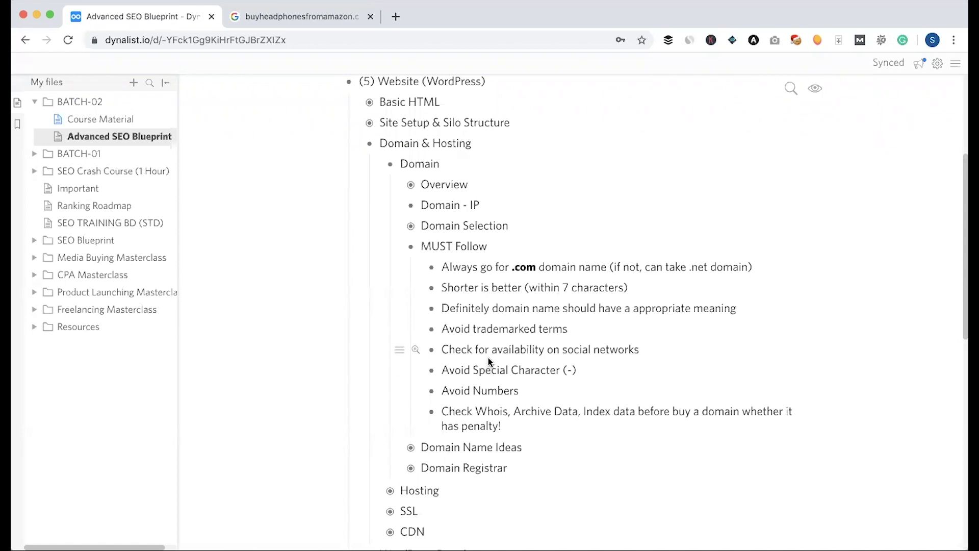
{"action": "scroll", "coordinate": [488, 357], "scroll_direction": "down", "scroll_amount": 1}
{"action": "scroll", "coordinate": [488, 359], "scroll_direction": "down", "scroll_amount": 3}
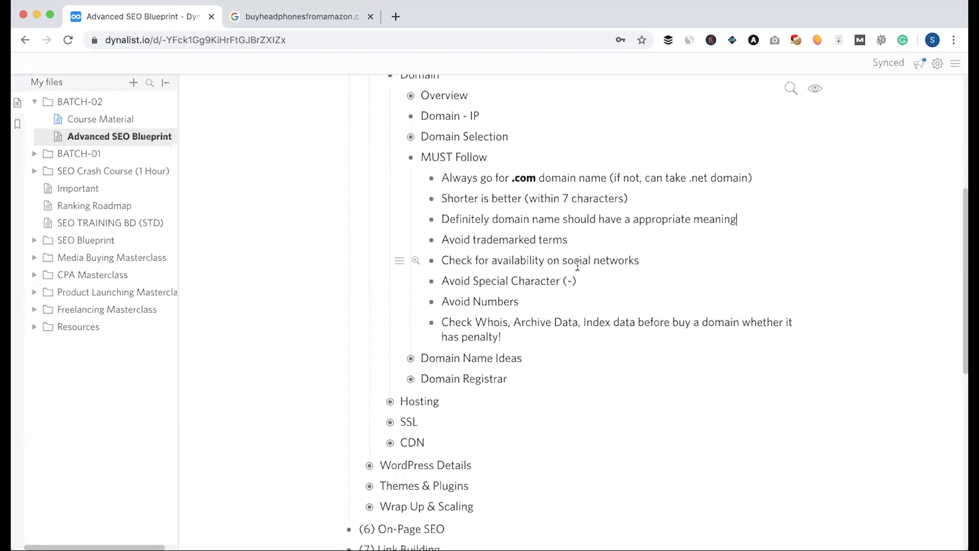
{"action": "left_click", "coordinate": [303, 16]}
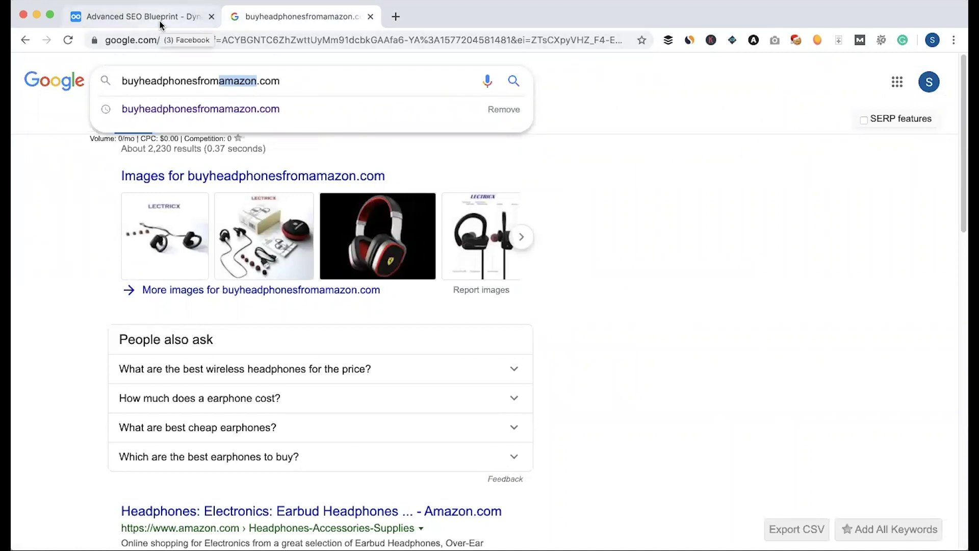
Trim the Google query down to buyheadphones.com and search it
{"action": "left_click", "coordinate": [146, 83]}
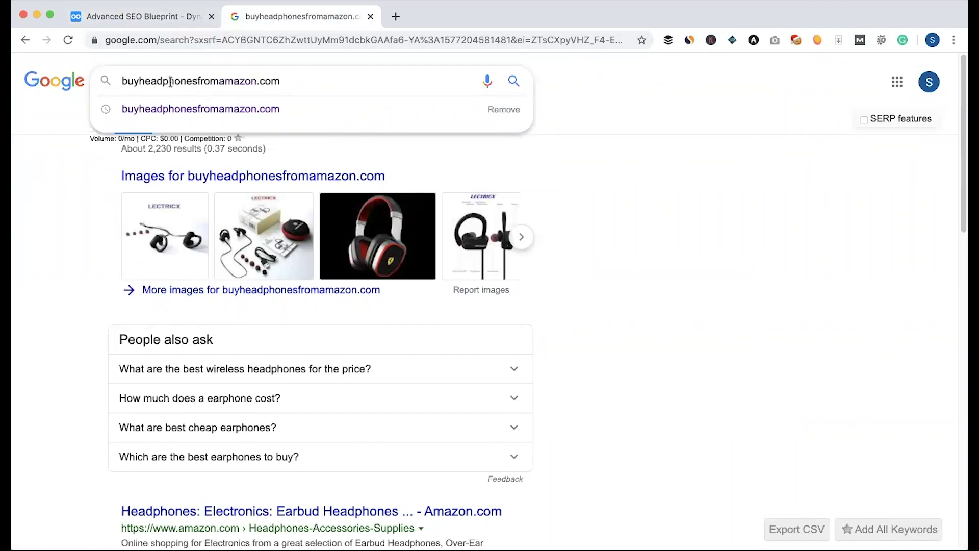
{"action": "key", "text": "BackSpace"}
{"action": "key", "text": "BackSpace"}
{"action": "key", "text": "BackSpace"}
{"action": "key", "text": "BackSpace"}
{"action": "key", "text": "BackSpace"}
{"action": "key", "text": "BackSpace"}
{"action": "key", "text": "BackSpace"}
{"action": "key", "text": "BackSpace"}
{"action": "key", "text": "BackSpace"}
{"action": "key", "text": "BackSpace"}
{"action": "key", "text": "BackSpace"}
{"action": "key", "text": "BackSpace"}
{"action": "key", "text": "BackSpace"}
{"action": "key", "text": "BackSpace"}
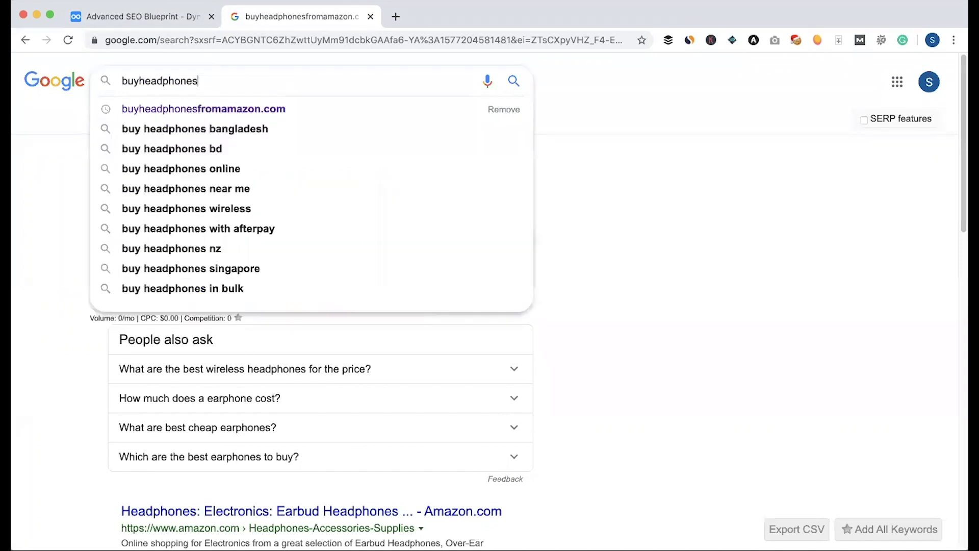
{"action": "type", "text": ".com"}
{"action": "key", "text": "Return"}
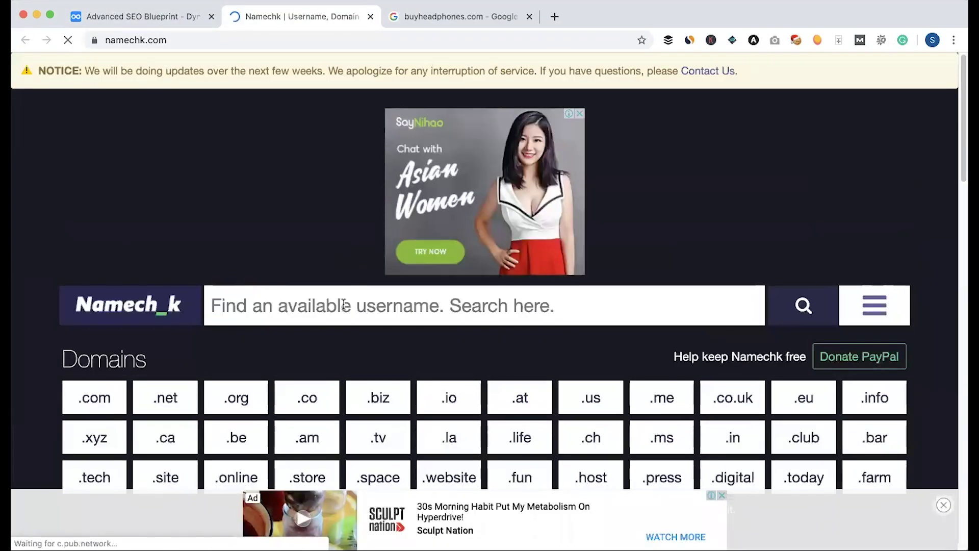
Copy 'buyheadphones' from the Google results and run a Namechk availability check on it
{"action": "left_click", "coordinate": [343, 308]}
{"action": "scroll", "coordinate": [344, 309], "scroll_direction": "down", "scroll_amount": 5}
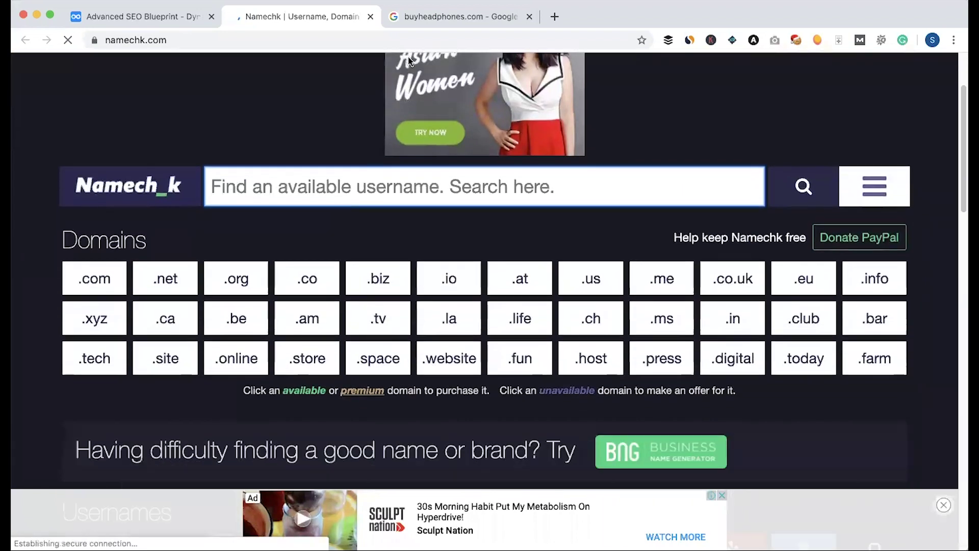
{"action": "left_click", "coordinate": [421, 16]}
{"action": "double_click", "coordinate": [155, 81]}
{"action": "key", "text": "super+c"}
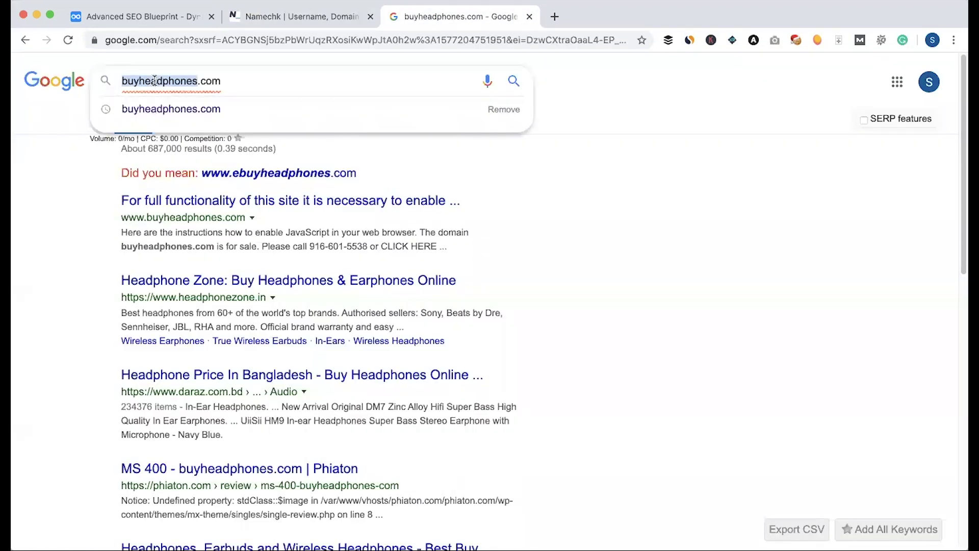
{"action": "left_click", "coordinate": [265, 20]}
{"action": "key", "text": "super+v"}
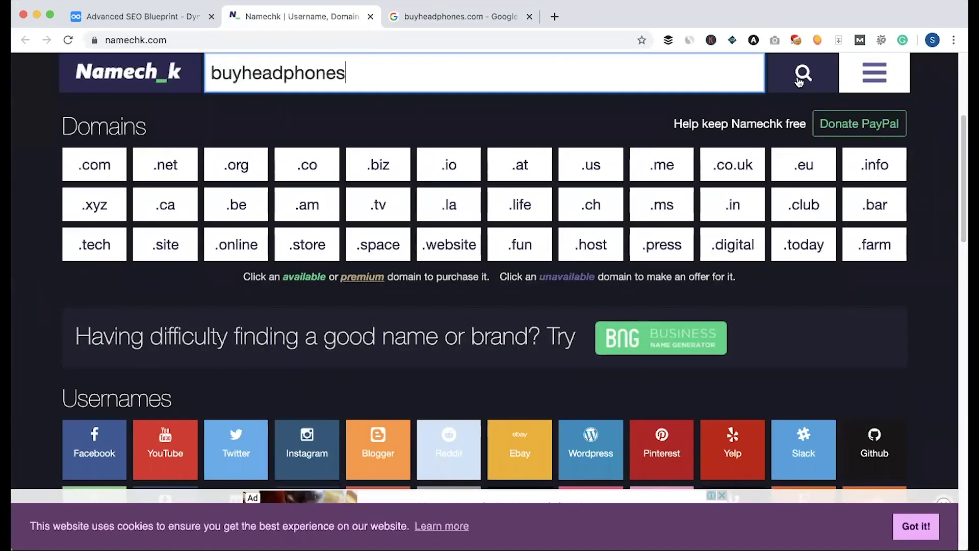
{"action": "left_click", "coordinate": [804, 78]}
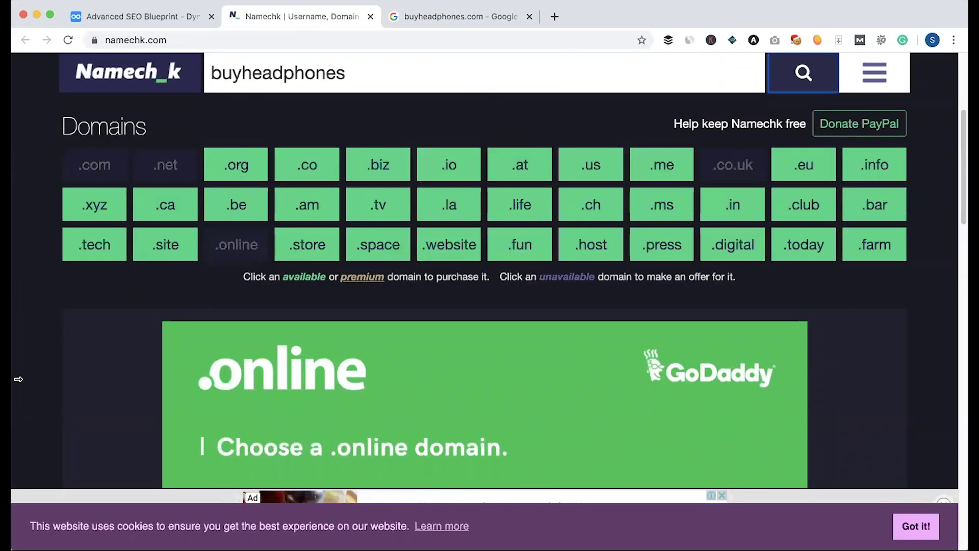
Review Namechk's domain and social username availability for buyheadphones, then return to Dynalist
{"action": "scroll", "coordinate": [19, 379], "scroll_direction": "down", "scroll_amount": 1}
{"action": "scroll", "coordinate": [19, 379], "scroll_direction": "up", "scroll_amount": 4}
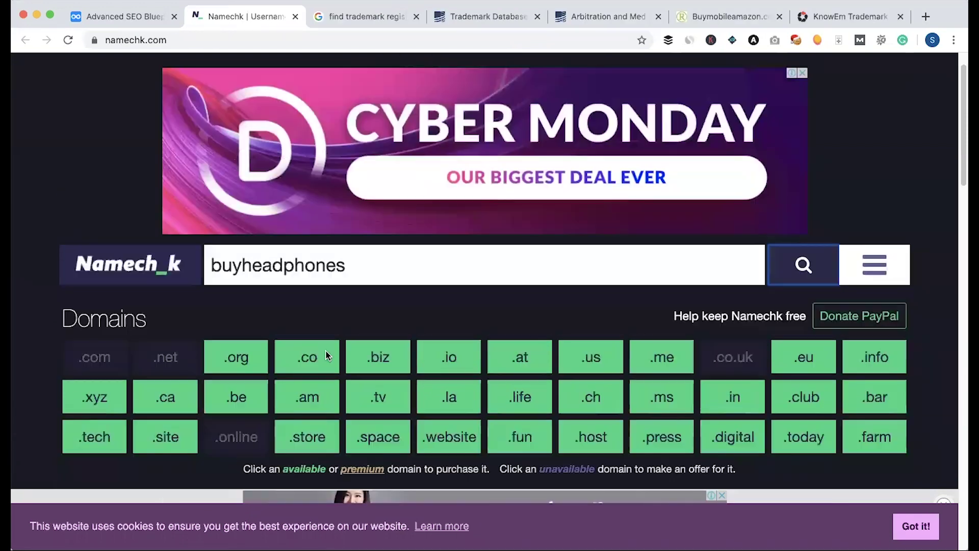
{"action": "scroll", "coordinate": [326, 351], "scroll_direction": "down", "scroll_amount": 2}
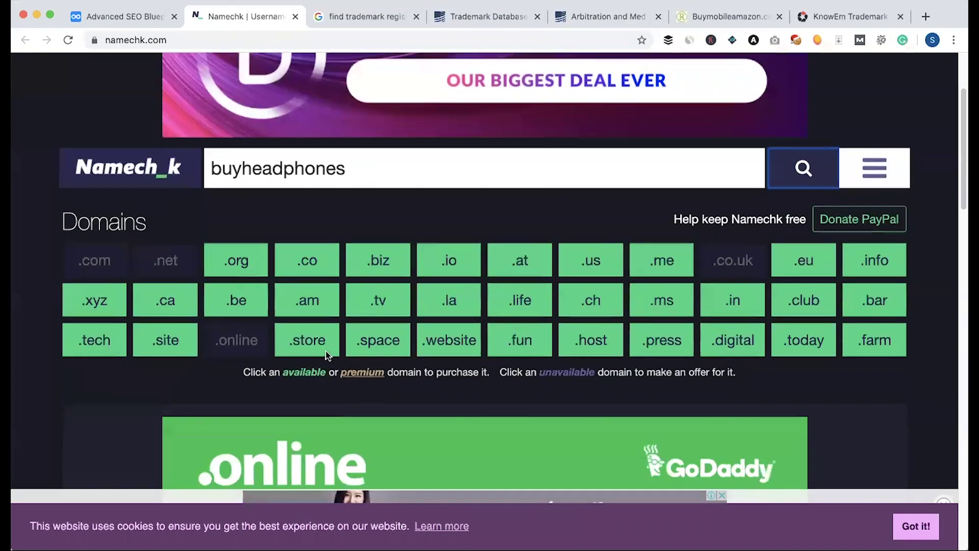
{"action": "scroll", "coordinate": [326, 351], "scroll_direction": "down", "scroll_amount": 5}
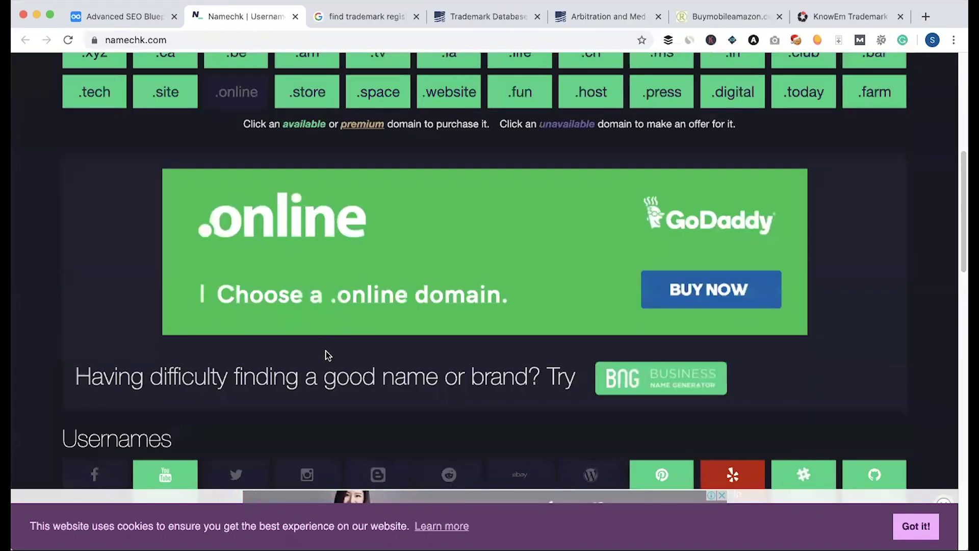
{"action": "scroll", "coordinate": [328, 356], "scroll_direction": "down", "scroll_amount": 7}
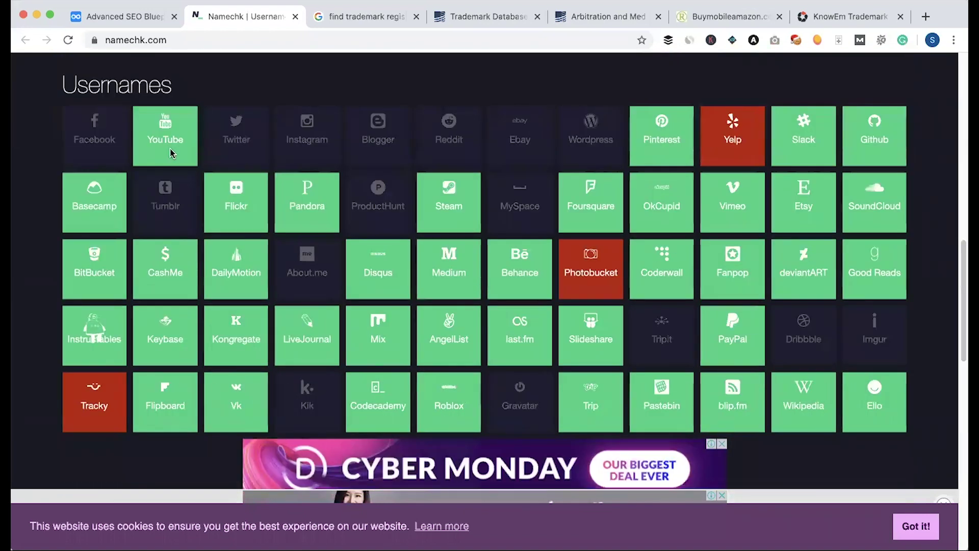
{"action": "scroll", "coordinate": [250, 122], "scroll_direction": "up", "scroll_amount": 2}
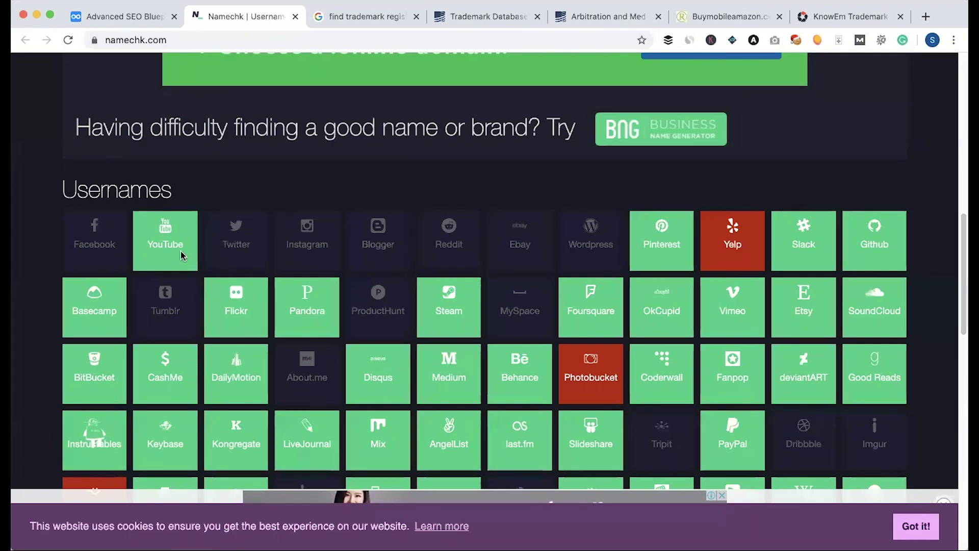
{"action": "mouse_move", "coordinate": [756, 272]}
{"action": "scroll", "coordinate": [666, 254], "scroll_direction": "down", "scroll_amount": 1}
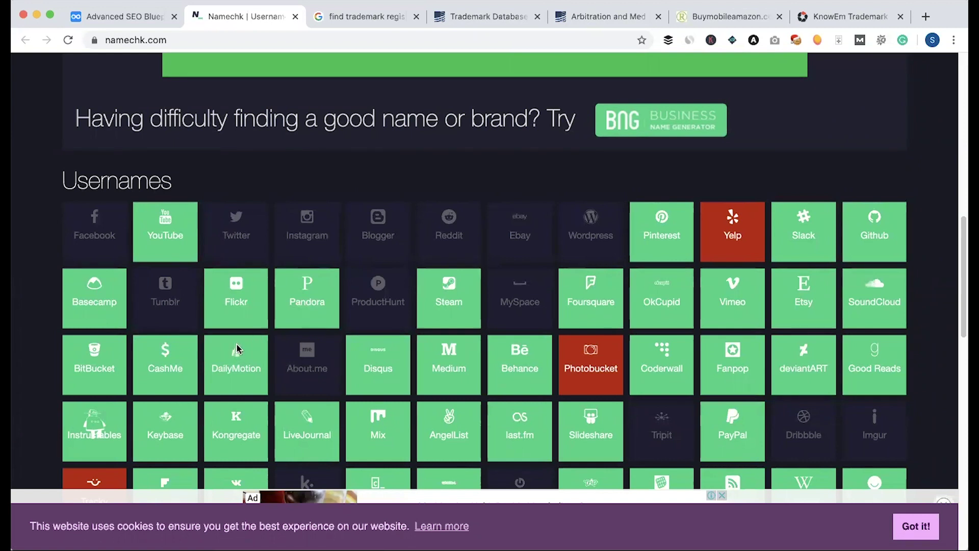
{"action": "scroll", "coordinate": [236, 345], "scroll_direction": "down", "scroll_amount": 5}
{"action": "scroll", "coordinate": [236, 343], "scroll_direction": "up", "scroll_amount": 15}
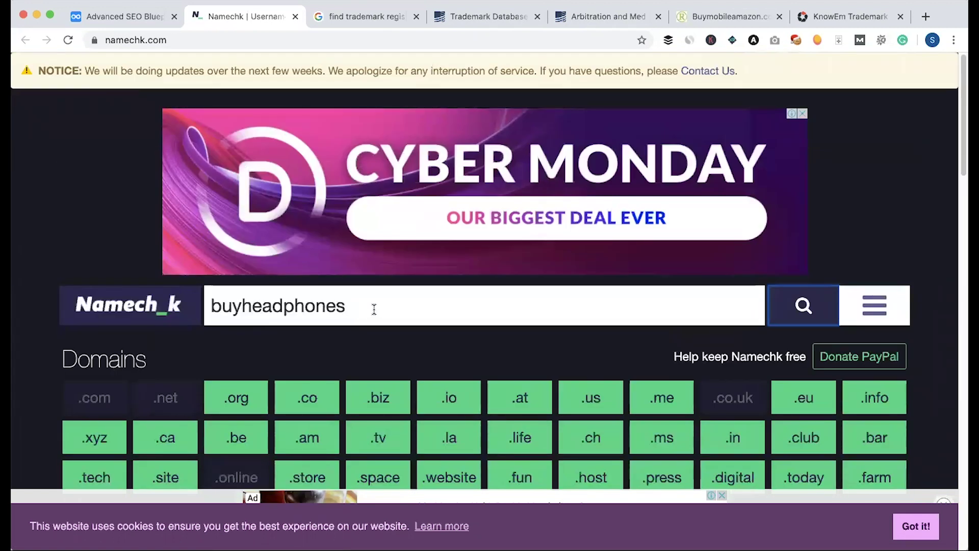
{"action": "left_click", "coordinate": [362, 305]}
{"action": "scroll", "coordinate": [366, 321], "scroll_direction": "down", "scroll_amount": 5}
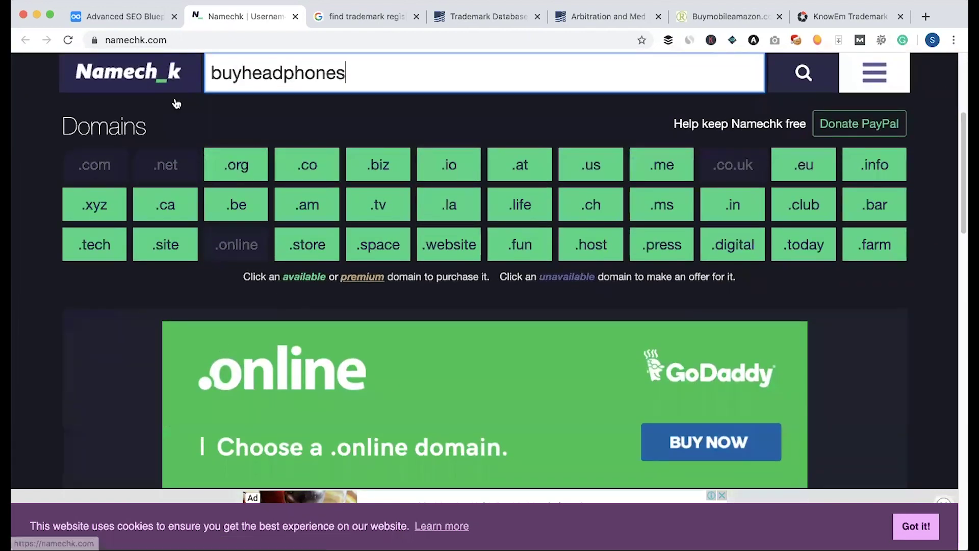
{"action": "left_click", "coordinate": [154, 19]}
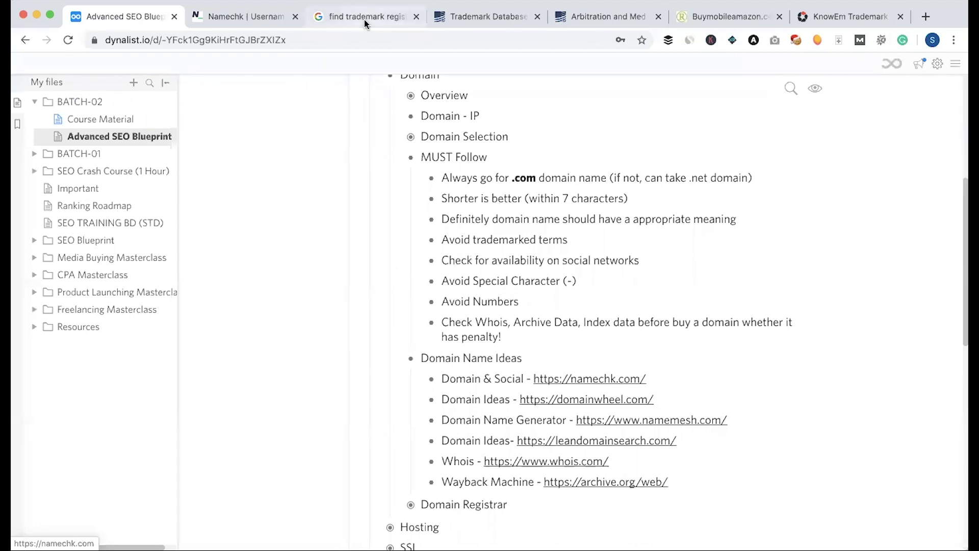
Change Namechk's entry from buyheadphones to buy-headphones.com, then return to the Dynalist outline
{"action": "left_click", "coordinate": [242, 17]}
{"action": "left_click", "coordinate": [242, 76]}
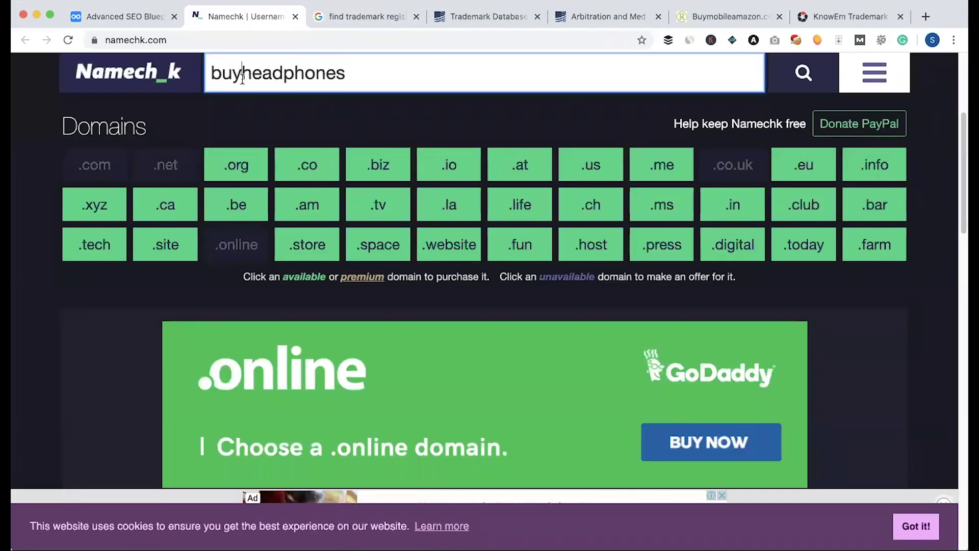
{"action": "type", "text": "-"}
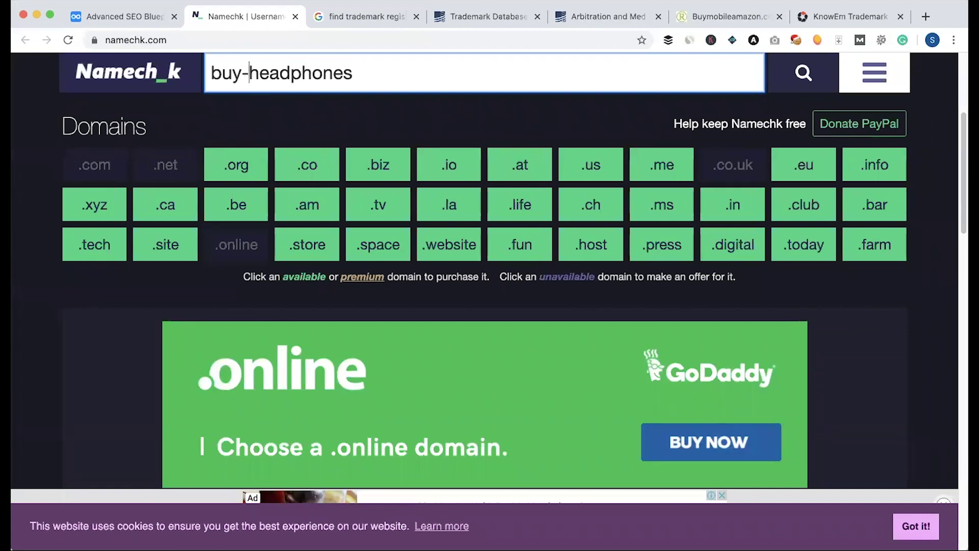
{"action": "left_click", "coordinate": [378, 75]}
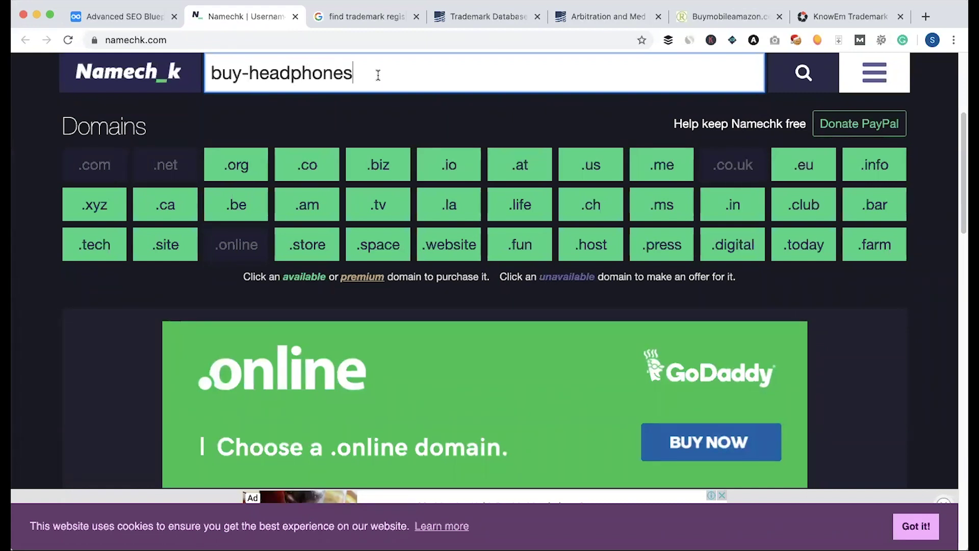
{"action": "type", "text": ".com"}
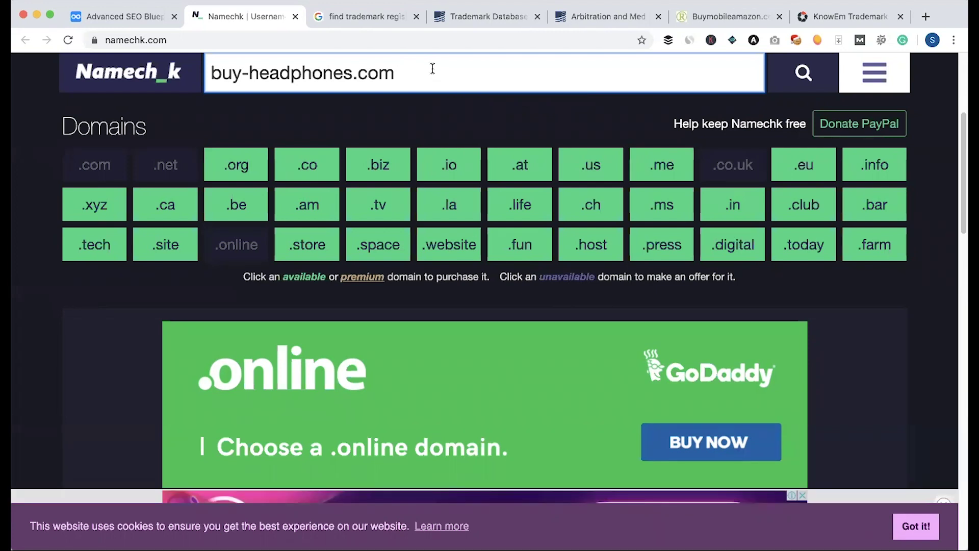
{"action": "left_click", "coordinate": [147, 25]}
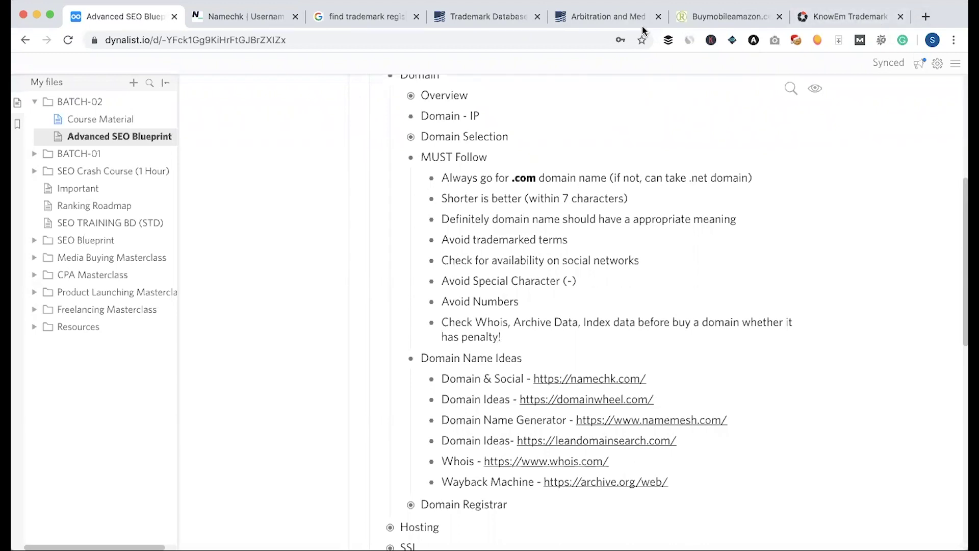
Close the leftover trademark, arbitration and Buymobileamazon tabs, and open who.is and whois.com
{"action": "left_click", "coordinate": [612, 17]}
{"action": "left_click", "coordinate": [658, 17]}
{"action": "left_click", "coordinate": [658, 17]}
{"action": "left_click", "coordinate": [659, 17]}
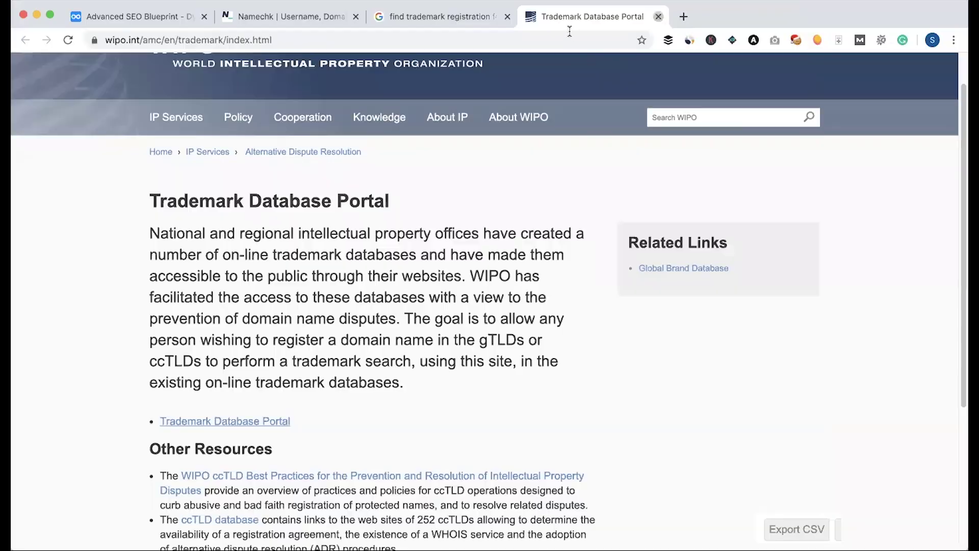
{"action": "left_click", "coordinate": [658, 17]}
{"action": "left_click", "coordinate": [491, 32]}
{"action": "type", "text": "who.is"}
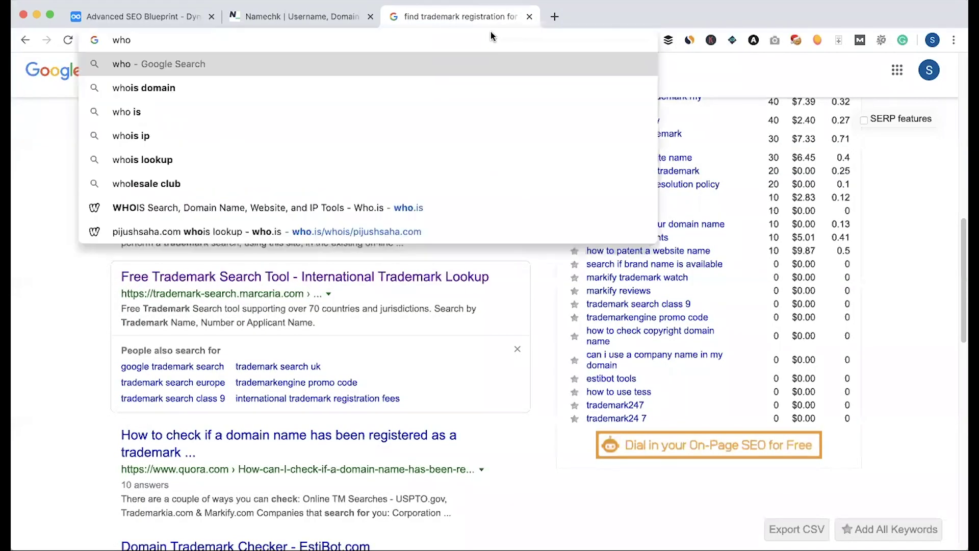
{"action": "key", "text": "Return"}
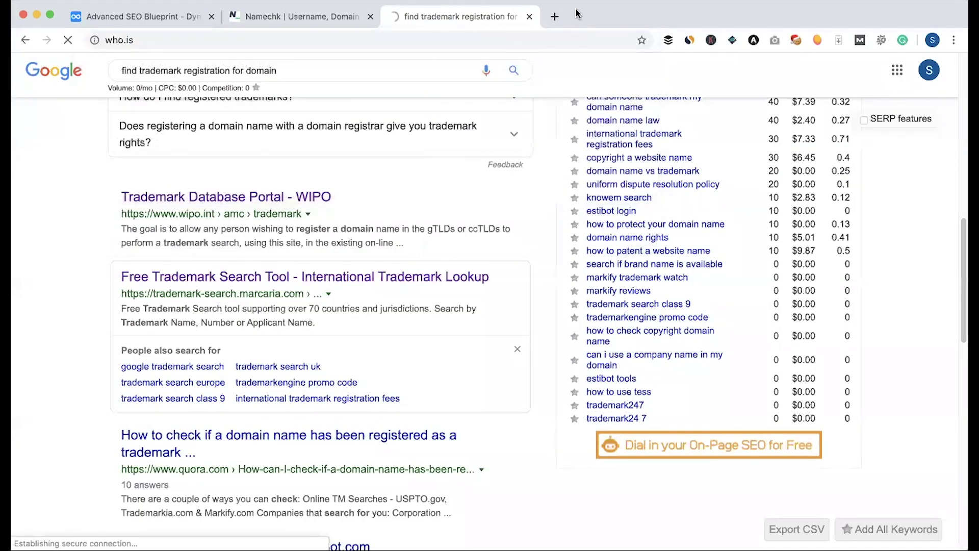
{"action": "left_click", "coordinate": [556, 16]}
{"action": "type", "text": "whoi"}
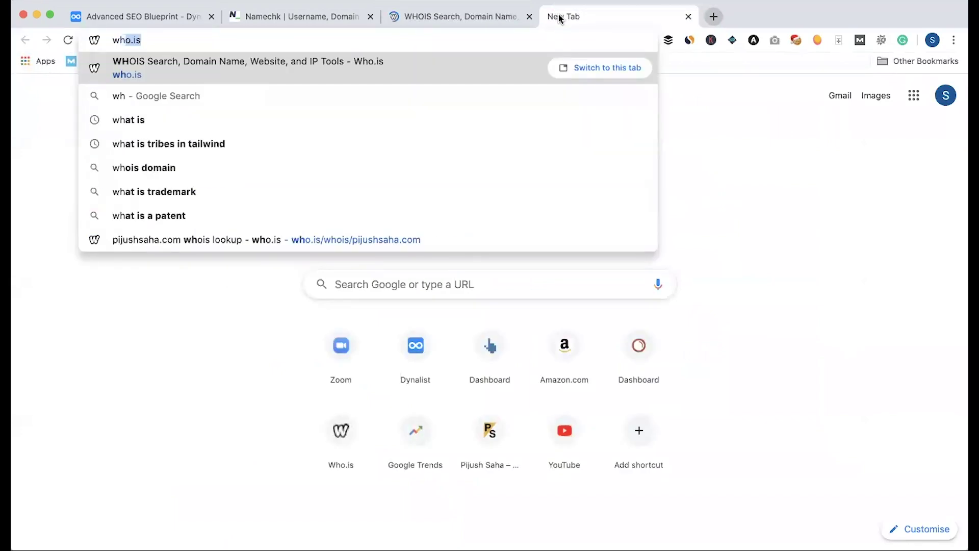
{"action": "type", "text": "s.com"}
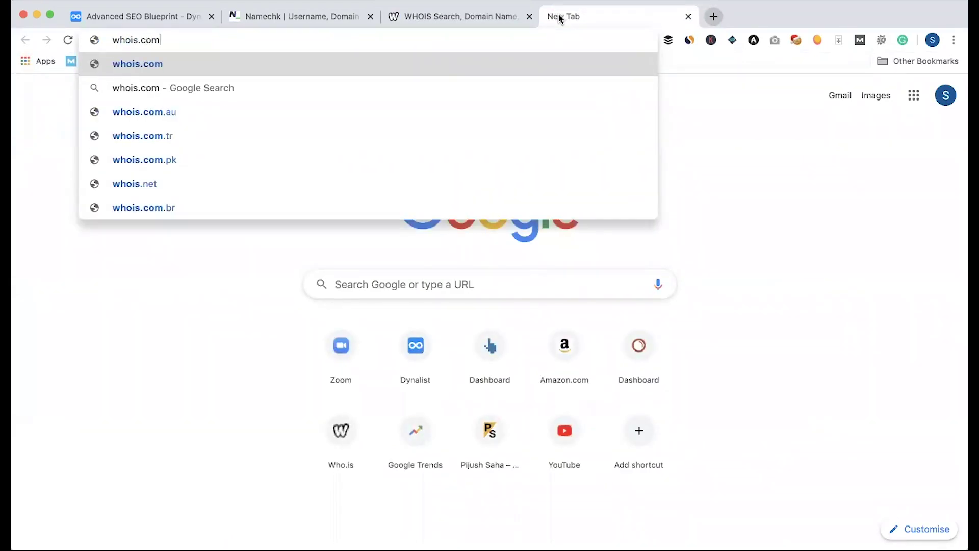
{"action": "key", "text": "Return"}
Restore Namechk's entry to buyheadphones.com and select it for the WHOIS lookup
{"action": "left_click", "coordinate": [278, 19]}
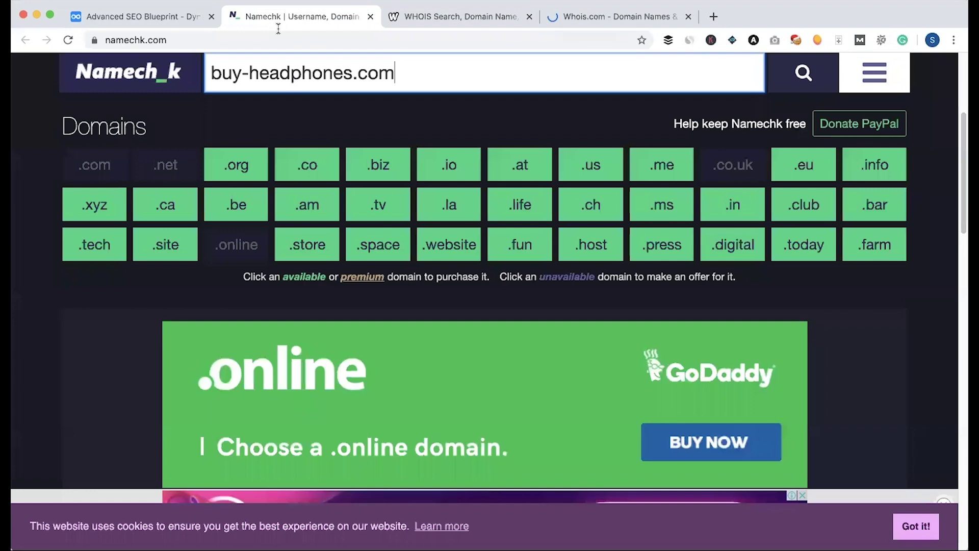
{"action": "left_click", "coordinate": [248, 73]}
{"action": "key", "text": "BackSpace"}
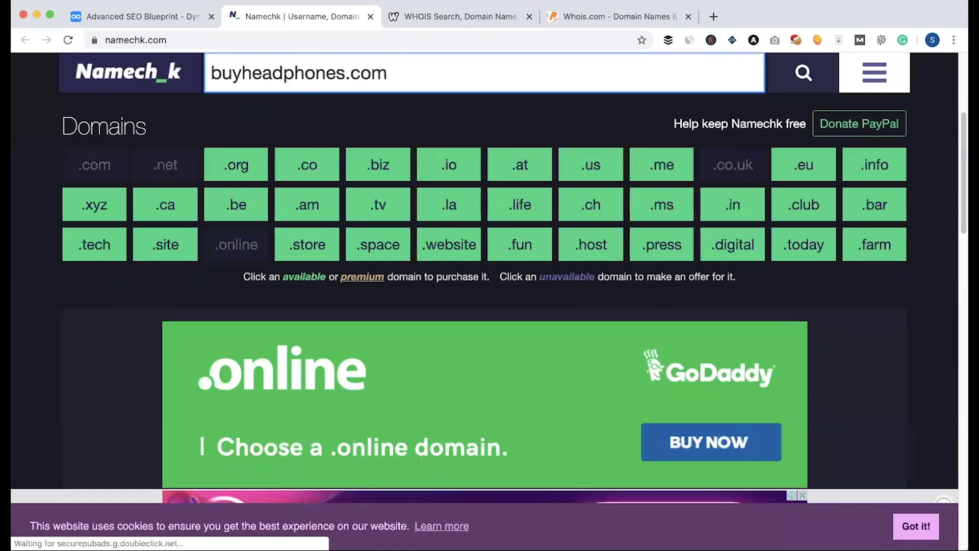
{"action": "triple_click", "coordinate": [248, 72]}
{"action": "key", "text": "super+c"}
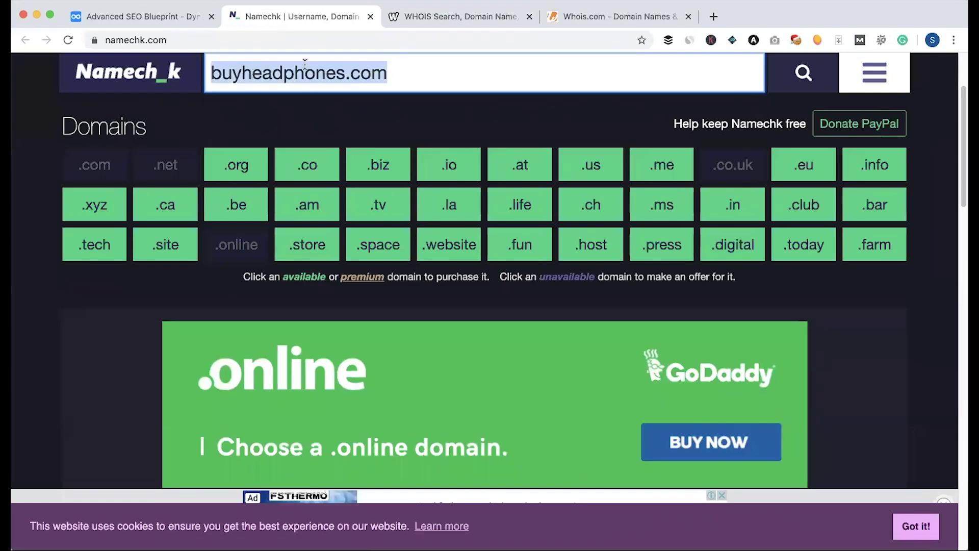
{"action": "left_click", "coordinate": [409, 20]}
Look up buyheadphonestoday.com on who.is and review the result
{"action": "left_click", "coordinate": [400, 198]}
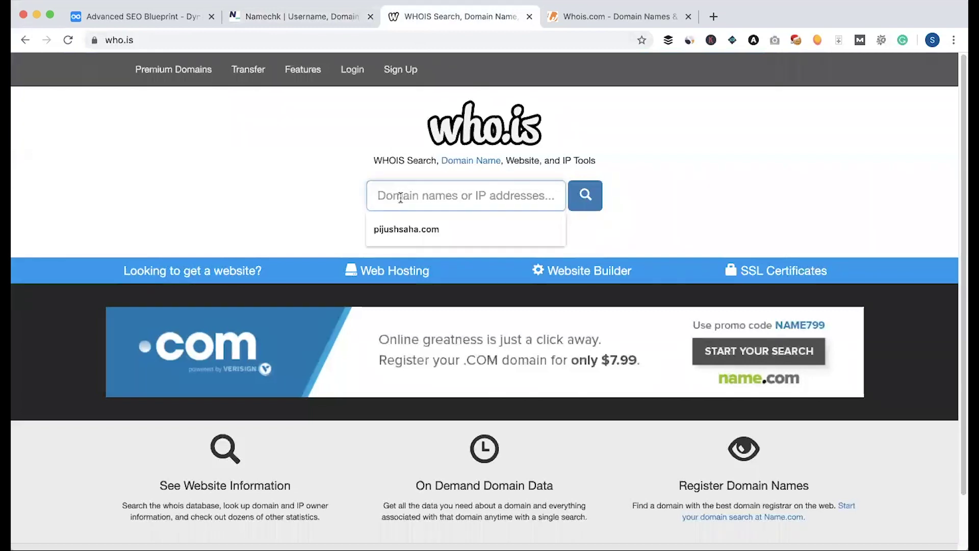
{"action": "key", "text": "super+v"}
{"action": "type", "text": "today"}
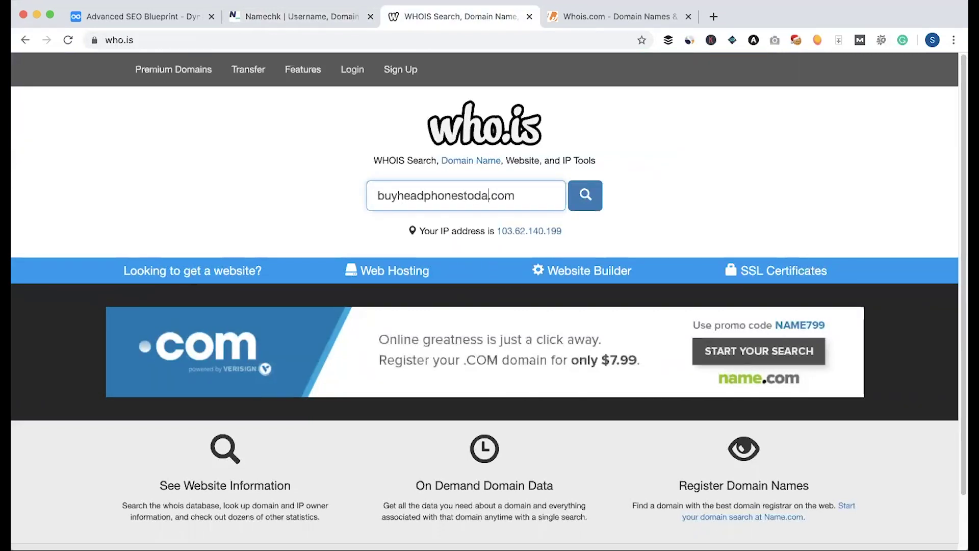
{"action": "triple_click", "coordinate": [432, 198]}
{"action": "key", "text": "super+c"}
{"action": "left_click", "coordinate": [584, 195]}
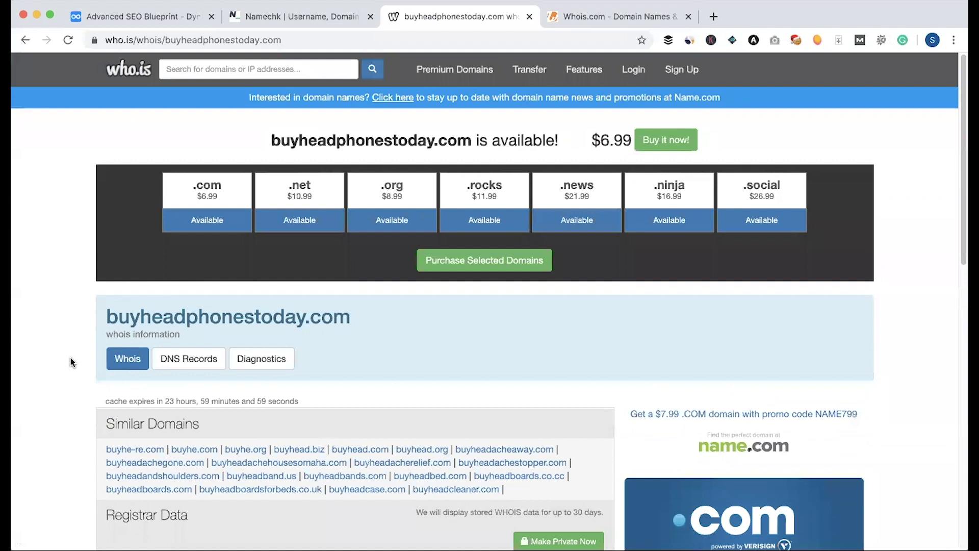
{"action": "scroll", "coordinate": [70, 357], "scroll_direction": "down", "scroll_amount": 4}
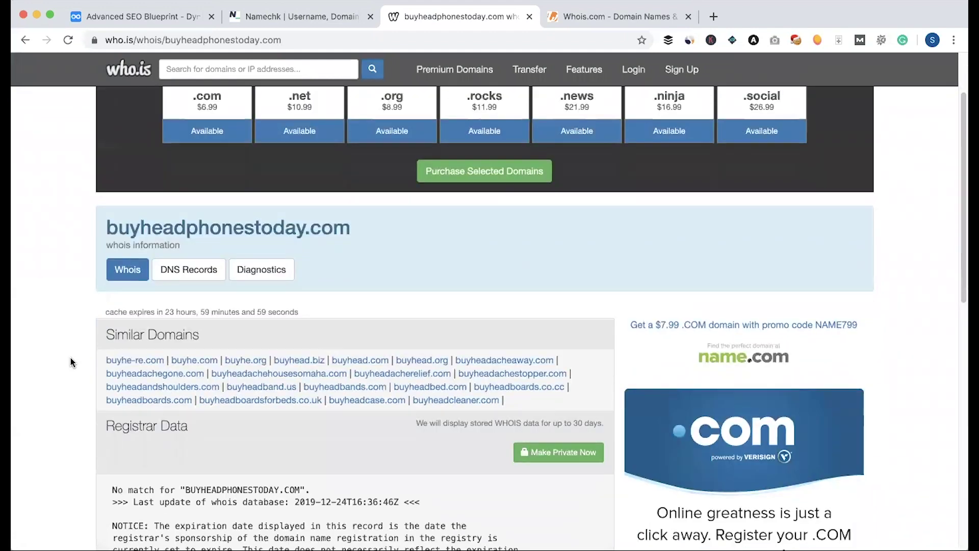
{"action": "scroll", "coordinate": [71, 357], "scroll_direction": "down", "scroll_amount": 10}
{"action": "scroll", "coordinate": [89, 364], "scroll_direction": "up", "scroll_amount": 15}
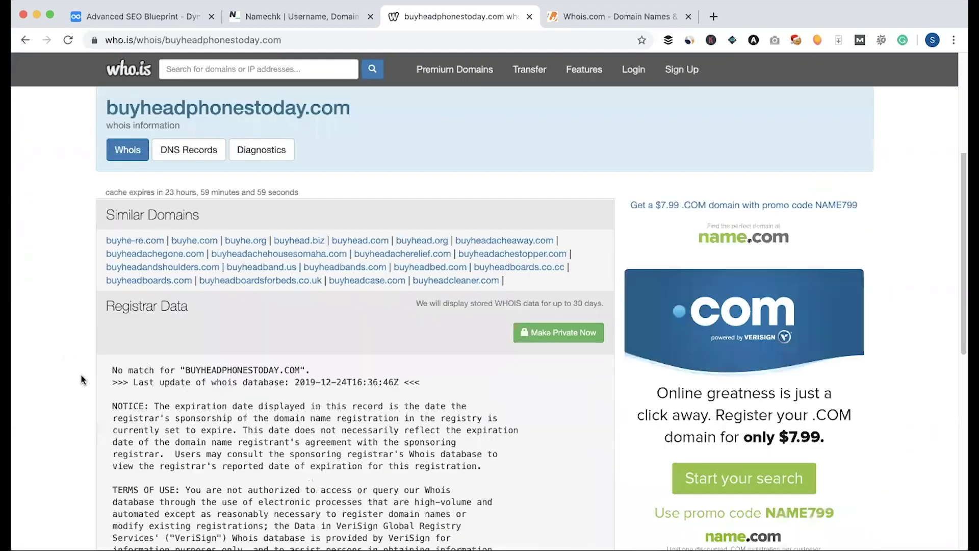
{"action": "scroll", "coordinate": [327, 318], "scroll_direction": "down", "scroll_amount": 2}
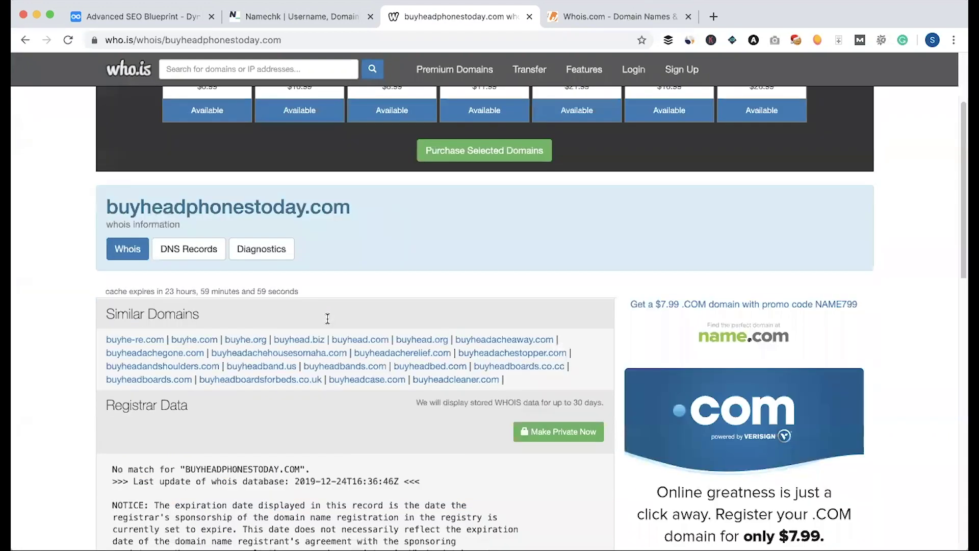
{"action": "scroll", "coordinate": [307, 329], "scroll_direction": "down", "scroll_amount": 2}
Check buyheadphonestoday.com on whois.com and whois.org, both showing it available ($9.88, $12.99)
{"action": "left_click", "coordinate": [714, 16]}
{"action": "type", "text": "whois."}
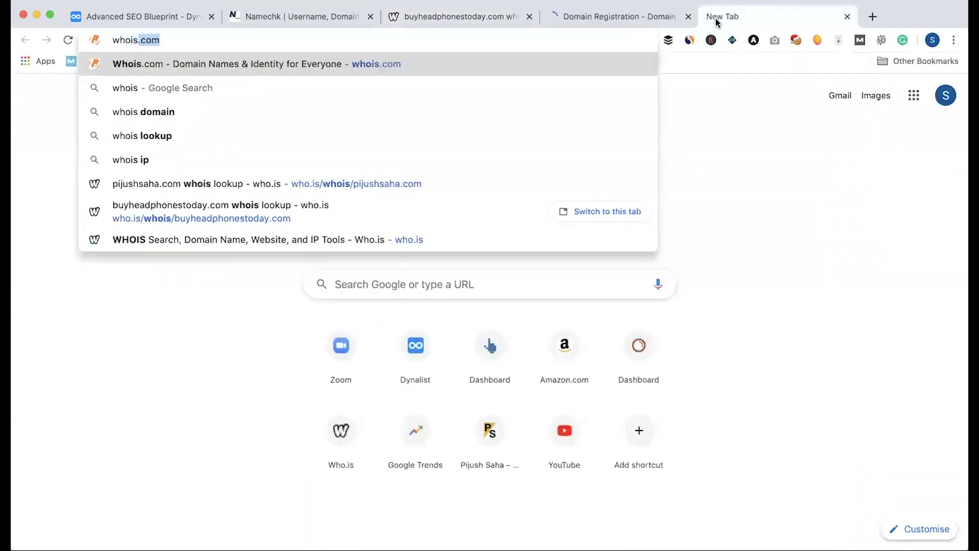
{"action": "type", "text": "org"}
{"action": "key", "text": "Return"}
{"action": "left_click", "coordinate": [673, 20]}
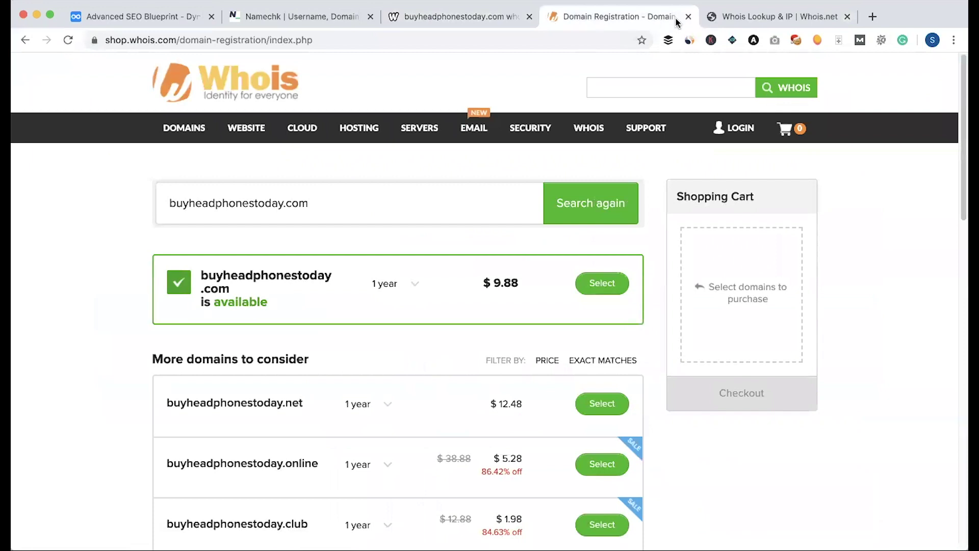
{"action": "left_click", "coordinate": [758, 21]}
{"action": "left_click", "coordinate": [435, 323]}
{"action": "key", "text": "super+v"}
{"action": "key", "text": "Return"}
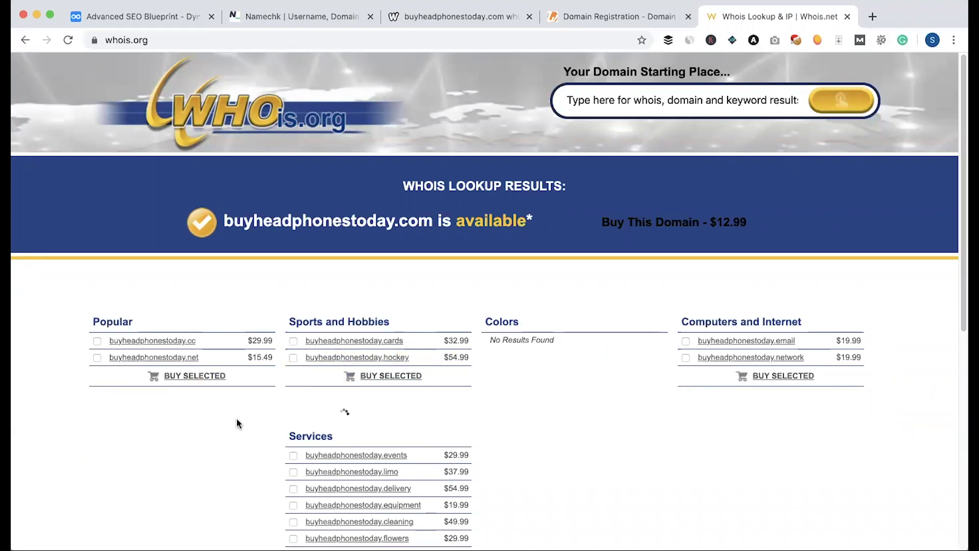
{"action": "scroll", "coordinate": [236, 418], "scroll_direction": "down", "scroll_amount": 1}
{"action": "scroll", "coordinate": [237, 419], "scroll_direction": "down", "scroll_amount": 5}
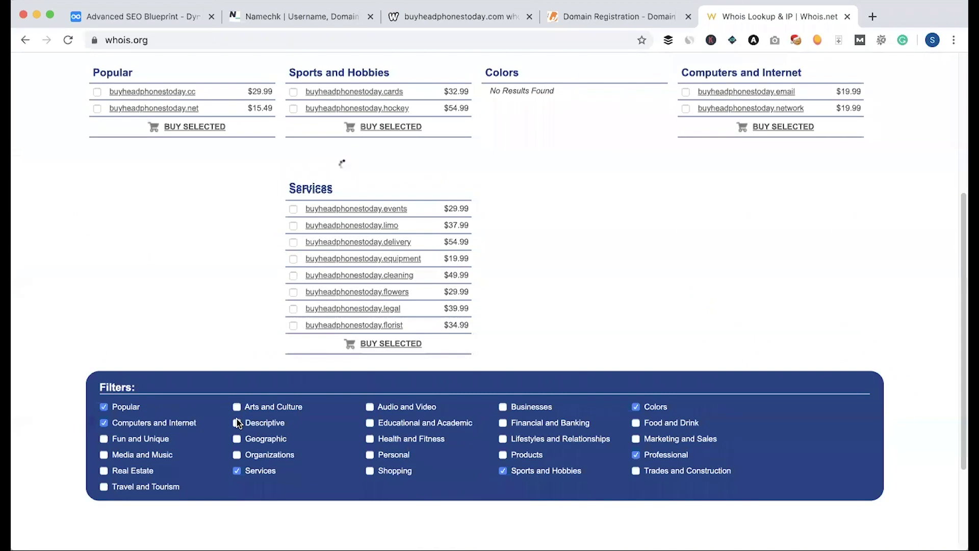
{"action": "scroll", "coordinate": [317, 346], "scroll_direction": "down", "scroll_amount": 2}
{"action": "scroll", "coordinate": [330, 219], "scroll_direction": "up", "scroll_amount": 7}
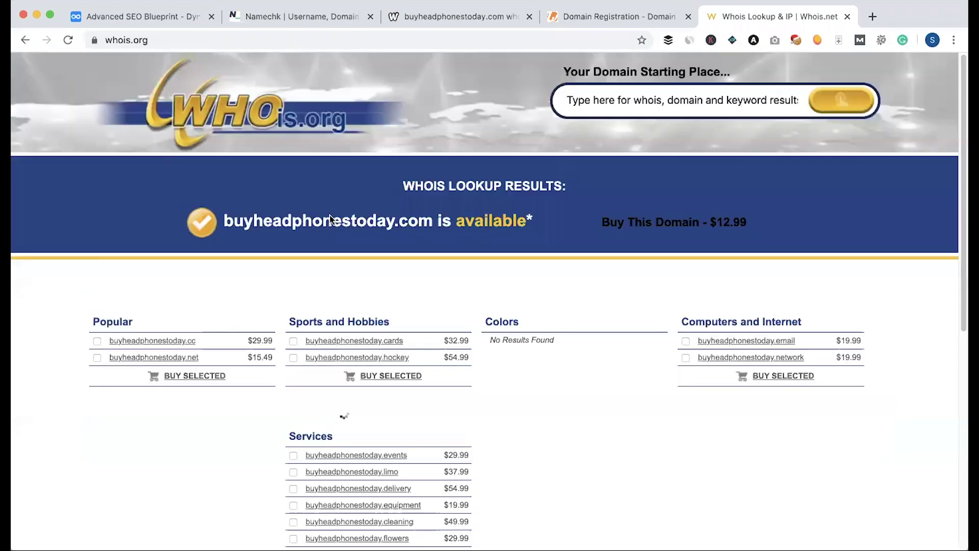
{"action": "key", "text": "super+t"}
Find a domain age checker via Google and check buyheadphonestoday.com: DA 0, PA 1, unknown age
{"action": "type", "text": "domain"}
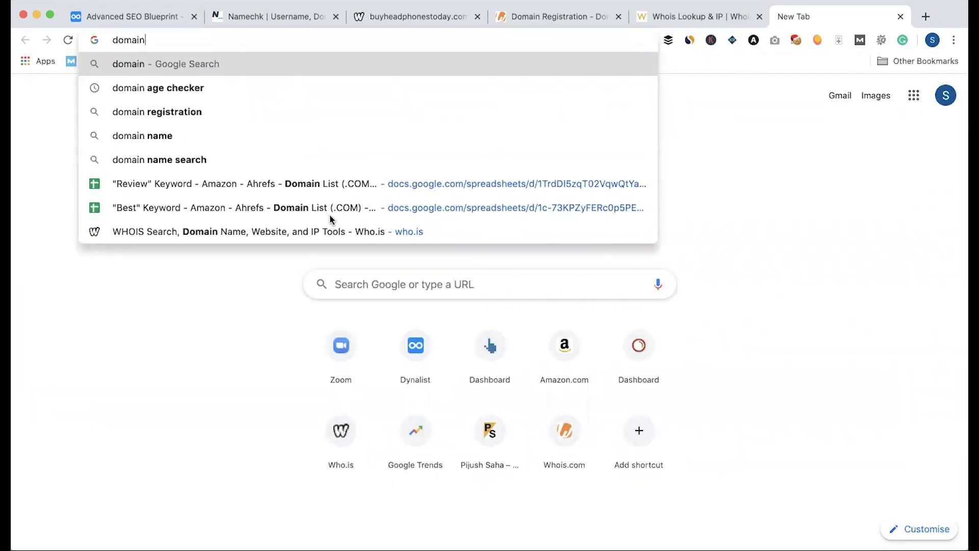
{"action": "key", "text": "Down"}
{"action": "key", "text": "Return"}
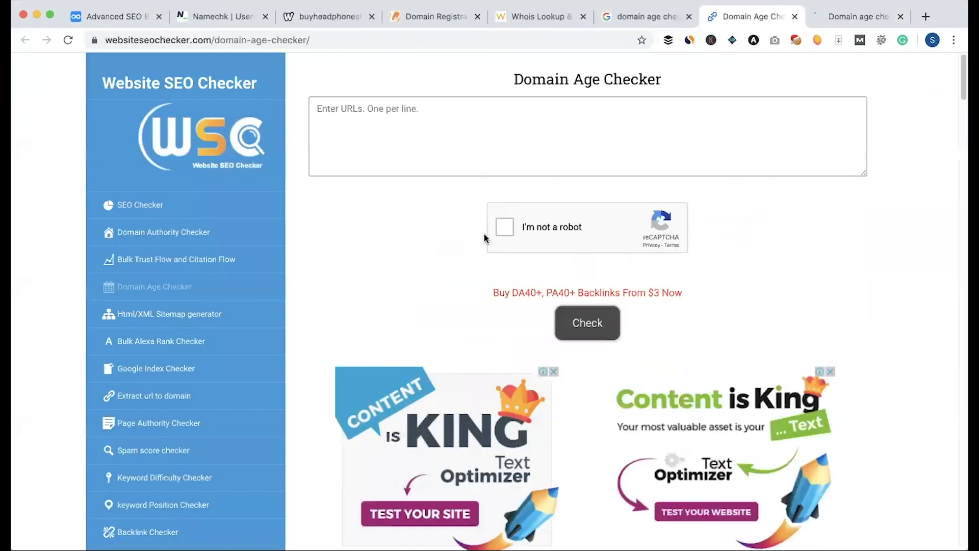
{"action": "key", "text": "super+v"}
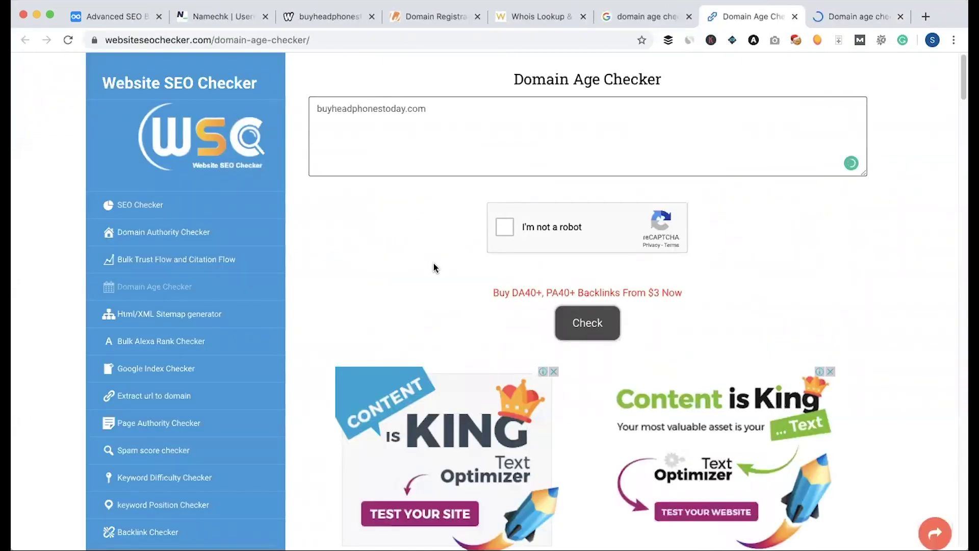
{"action": "left_click", "coordinate": [581, 326]}
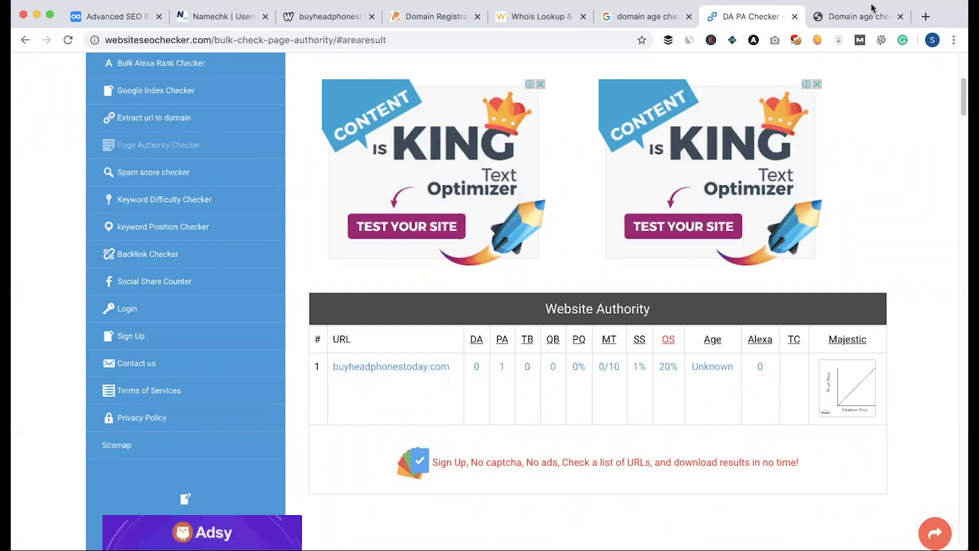
Check buyheadphonestoday.com in iplocation.net's Domain Age tool, which finds no DNS record
{"action": "key", "text": "ctrl+Tab"}
{"action": "left_click", "coordinate": [287, 427]}
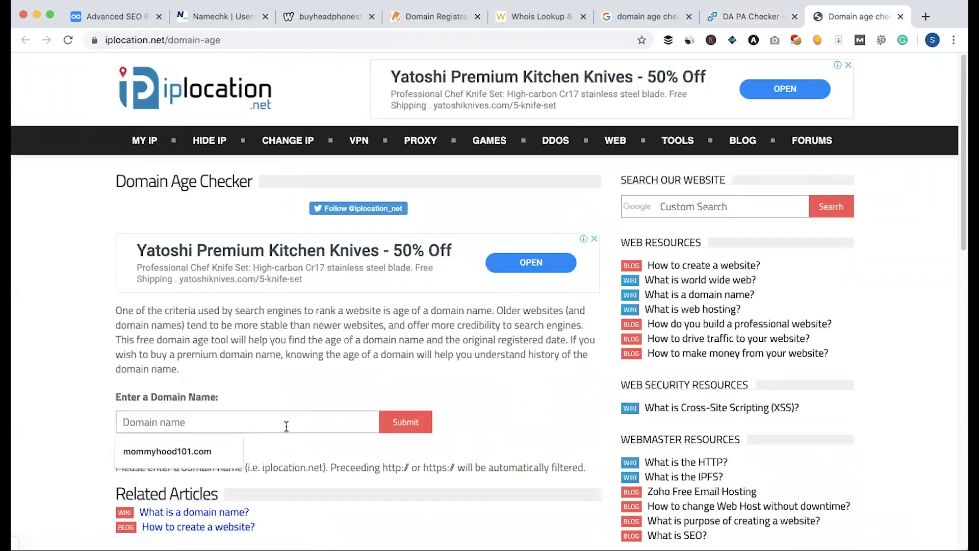
{"action": "key", "text": "super+v"}
{"action": "left_click", "coordinate": [401, 429]}
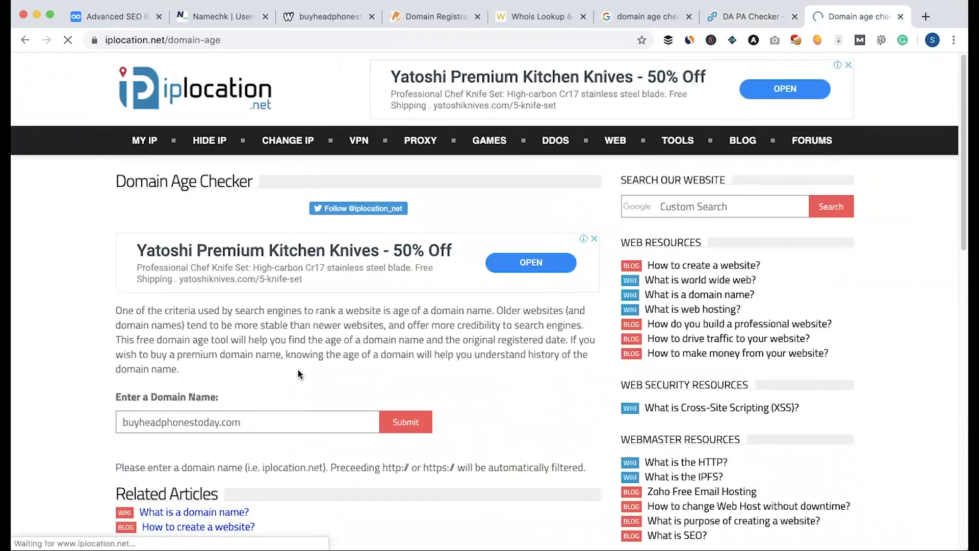
{"action": "scroll", "coordinate": [298, 368], "scroll_direction": "down", "scroll_amount": 4}
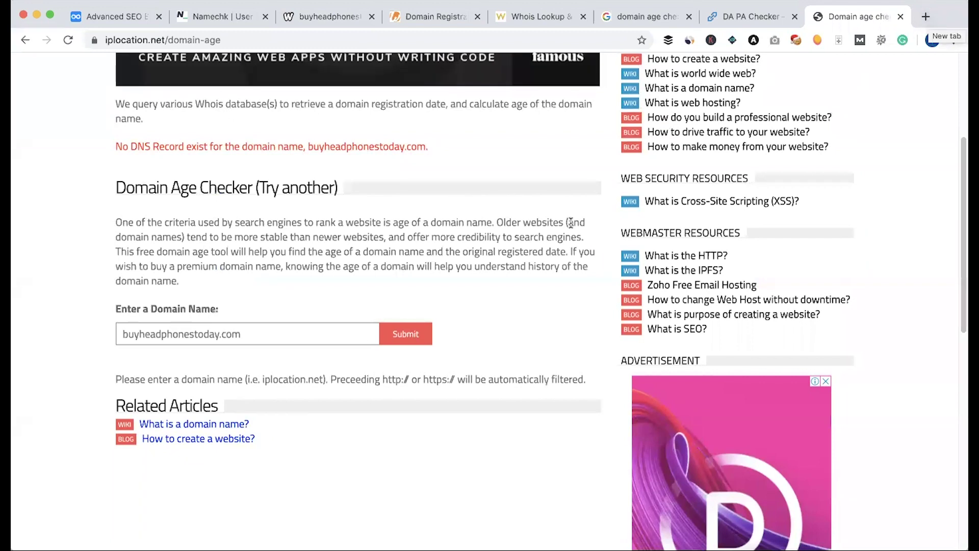
{"action": "left_click", "coordinate": [927, 18]}
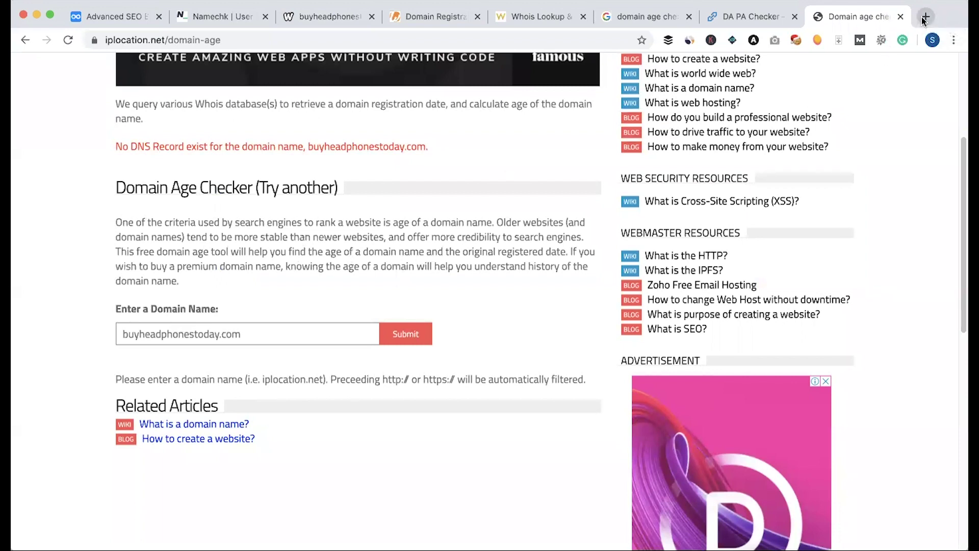
Search Google for site:buyheadphonestoday.com and confirm it returns no indexed pages
{"action": "left_click", "coordinate": [924, 18]}
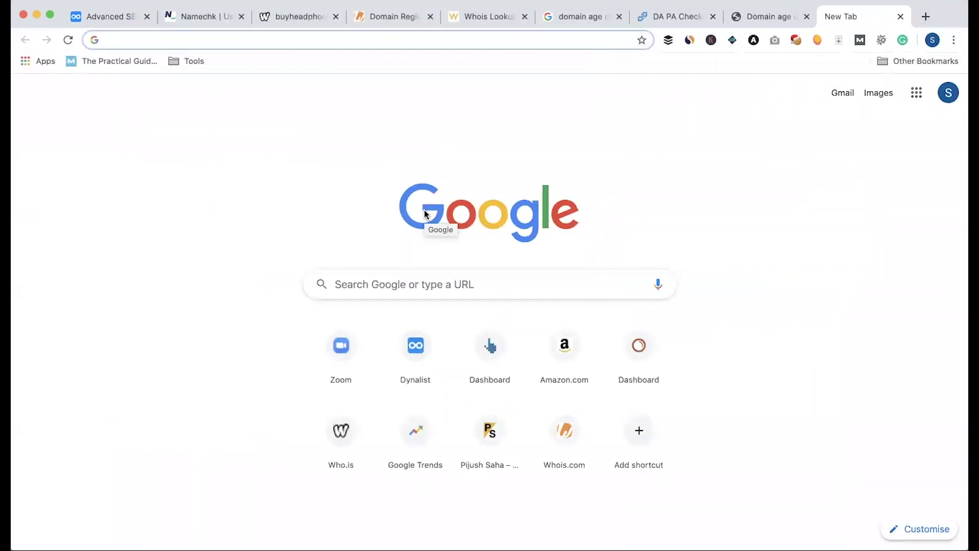
{"action": "type", "text": "site:"}
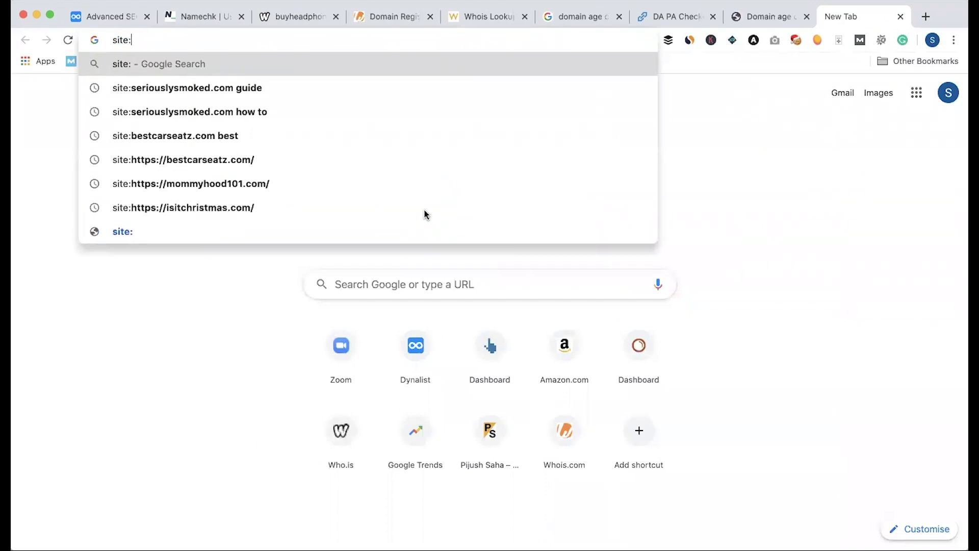
{"action": "key", "text": "super+v"}
{"action": "key", "text": "Return"}
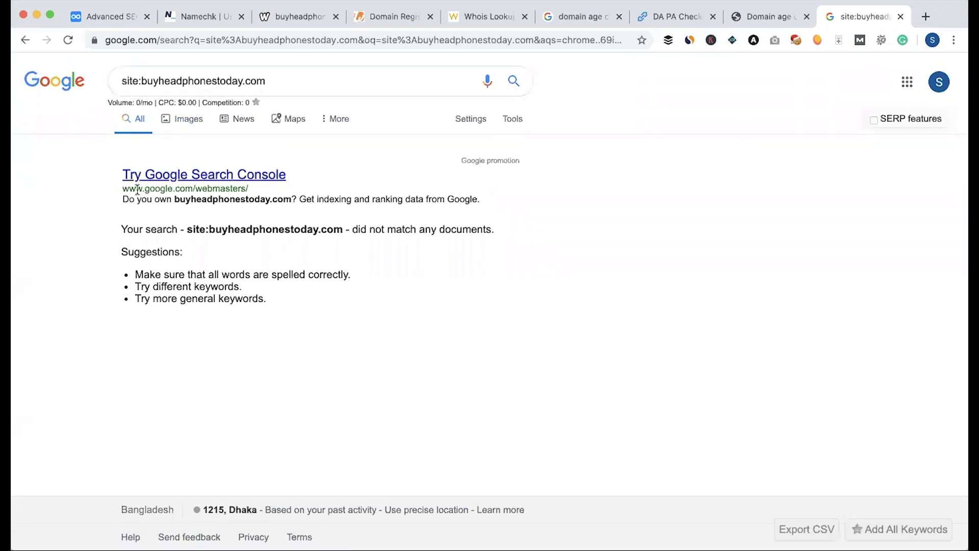
{"action": "left_click_drag", "start_coordinate": [267, 299], "coordinate": [119, 199]}
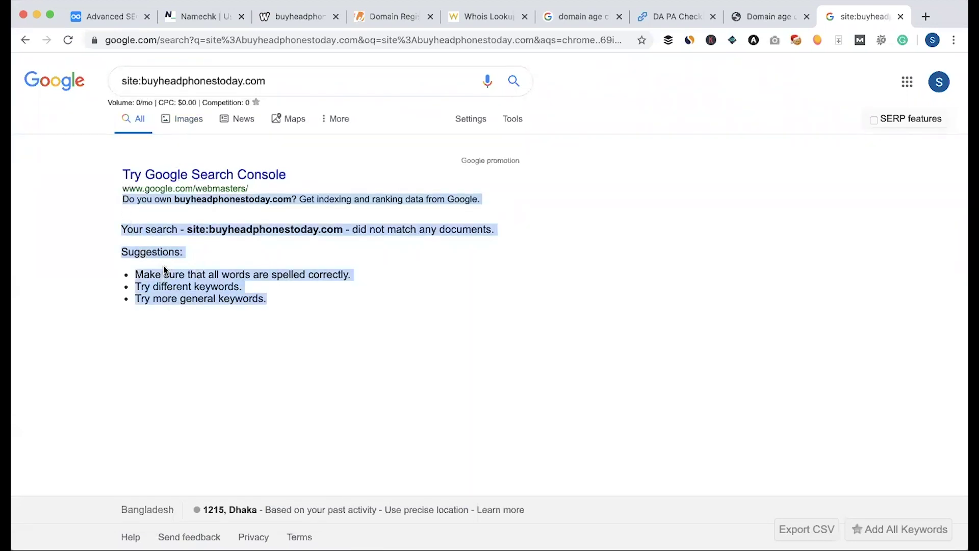
{"action": "left_click", "coordinate": [164, 270]}
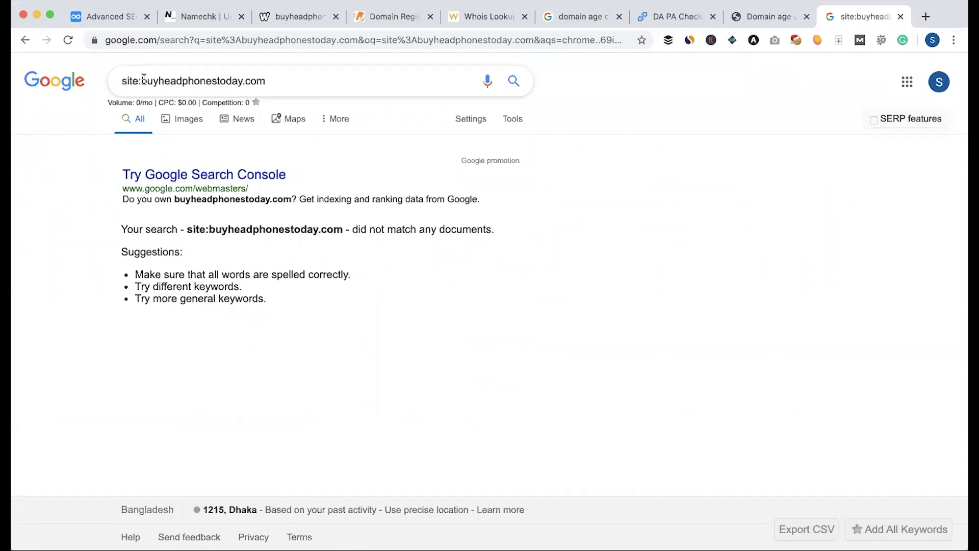
{"action": "left_click", "coordinate": [376, 23]}
Revisit the DA/PA authority results for buyheadphonestoday.com
{"action": "left_click", "coordinate": [674, 16]}
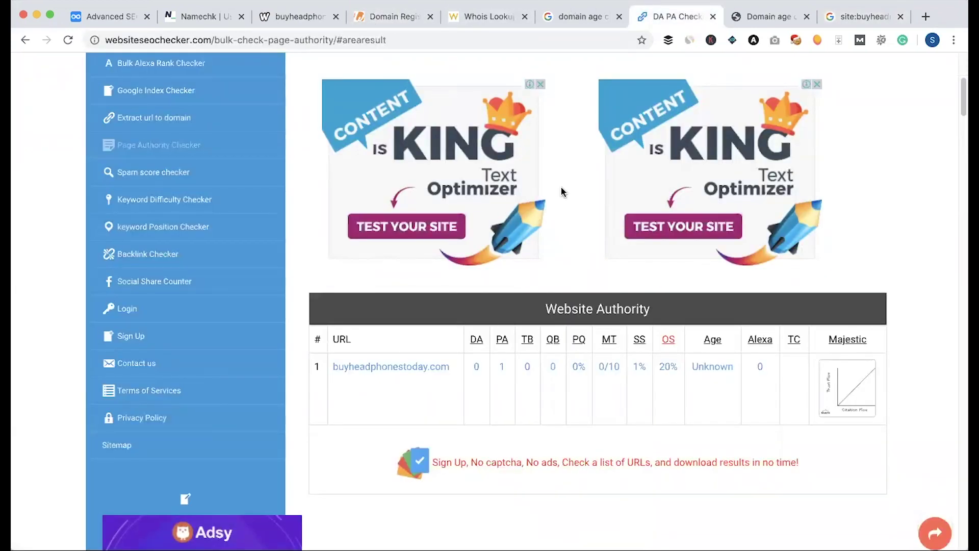
{"action": "scroll", "coordinate": [564, 186], "scroll_direction": "down", "scroll_amount": 5}
{"action": "scroll", "coordinate": [564, 184], "scroll_direction": "up", "scroll_amount": 10}
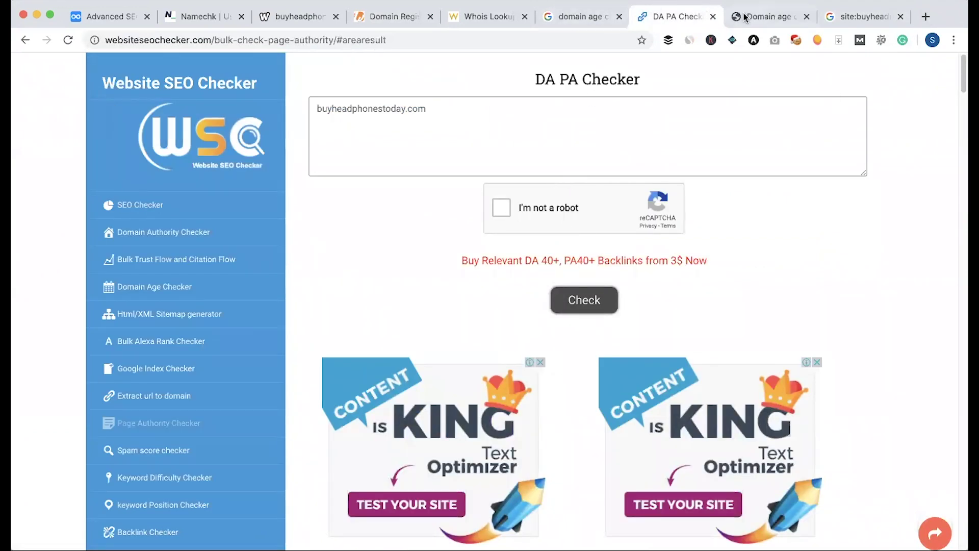
Review iplocation.net's domain age result reporting no DNS record, then start a blank tab
{"action": "left_click", "coordinate": [765, 17]}
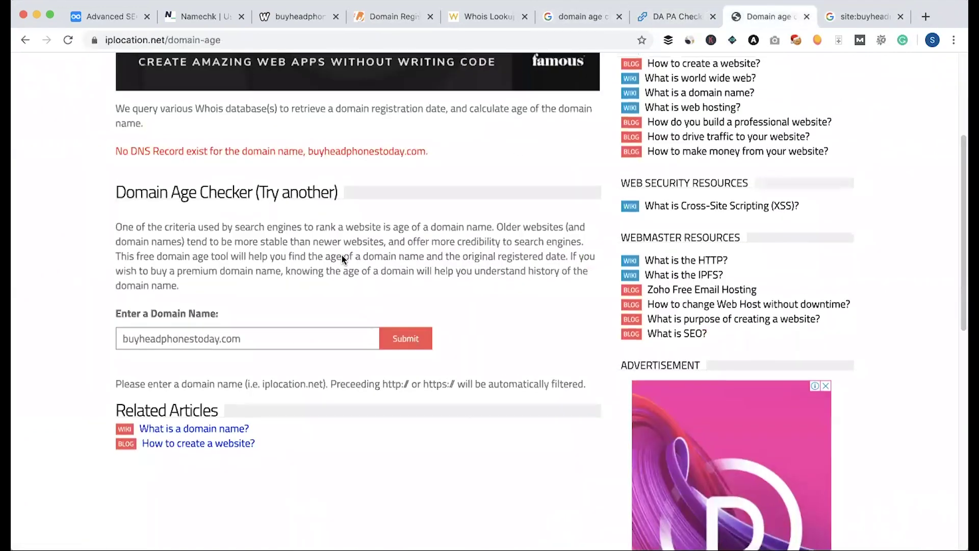
{"action": "scroll", "coordinate": [341, 255], "scroll_direction": "up", "scroll_amount": 4}
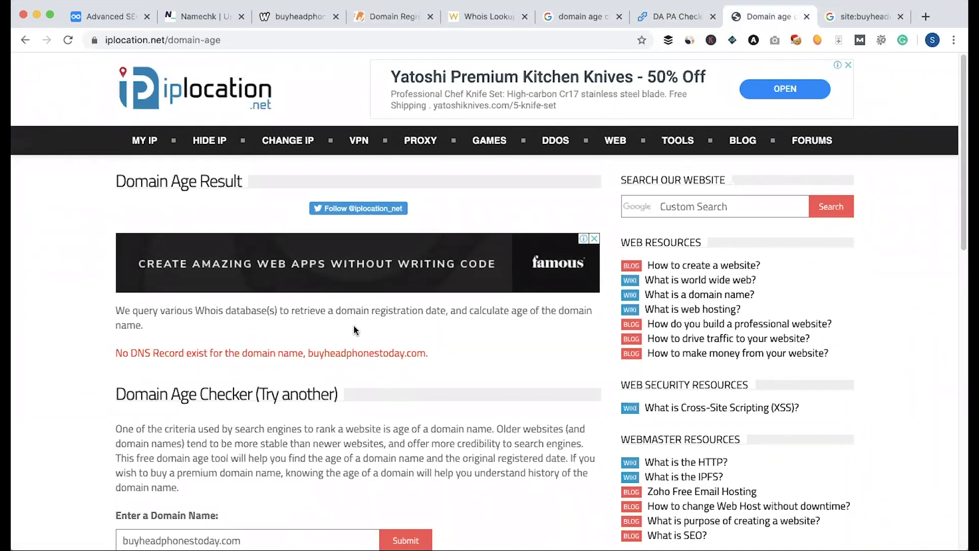
{"action": "scroll", "coordinate": [245, 365], "scroll_direction": "down", "scroll_amount": 7}
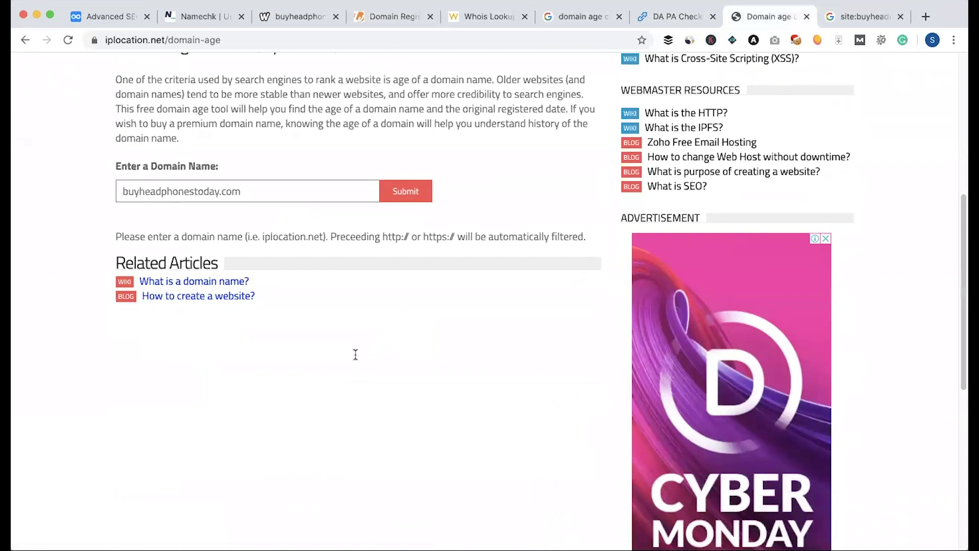
{"action": "scroll", "coordinate": [350, 349], "scroll_direction": "up", "scroll_amount": 7}
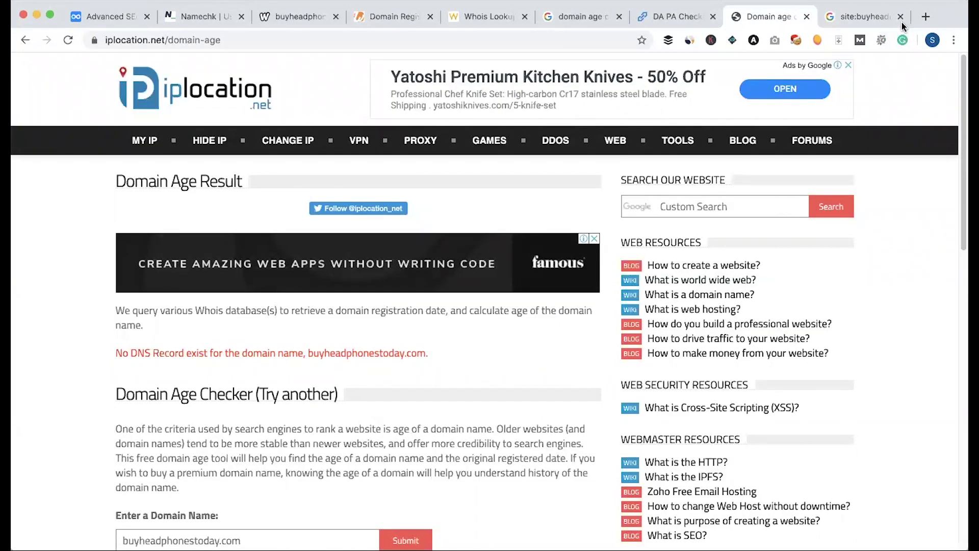
{"action": "left_click", "coordinate": [926, 17]}
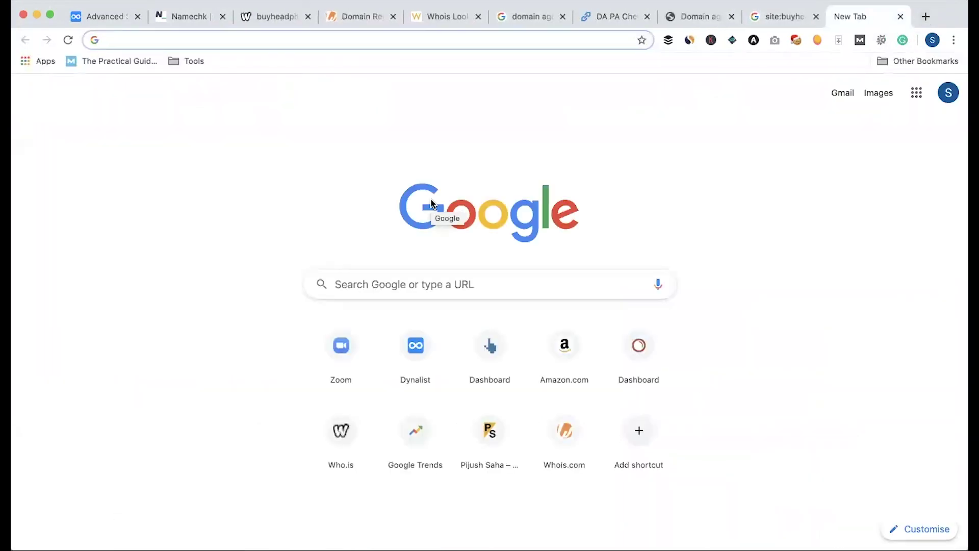
Search Google for 'wayback machine' and go to the Wayback Machine site
{"action": "type", "text": "way"}
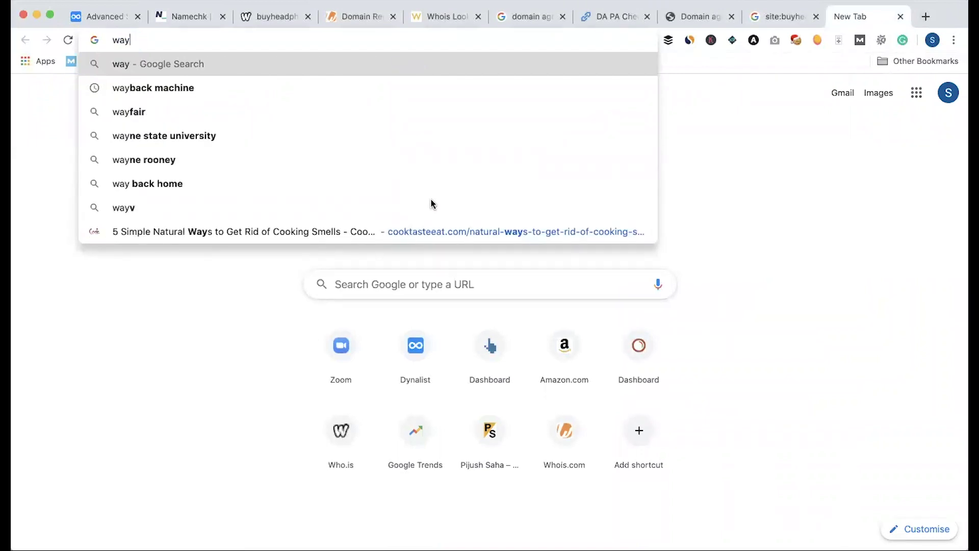
{"action": "key", "text": "Down"}
{"action": "key", "text": "Return"}
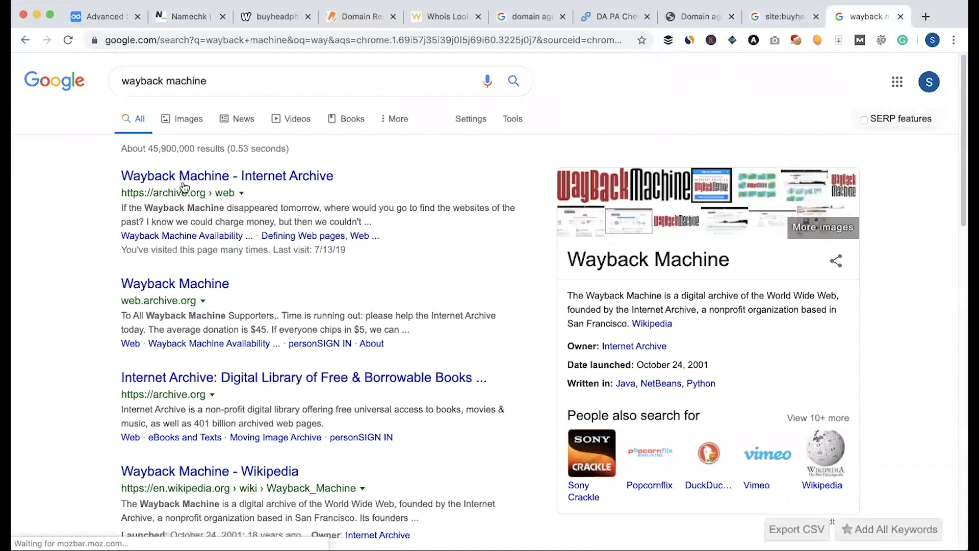
{"action": "left_click", "coordinate": [185, 188]}
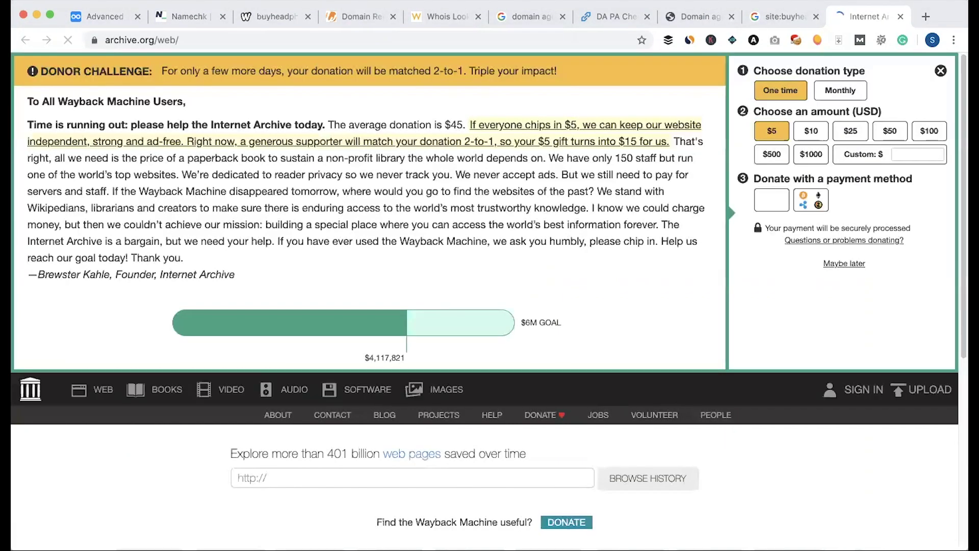
Dismiss the donation banner and browse buyheadphonestoday.com's archive history, which has no captures
{"action": "left_click", "coordinate": [941, 70]}
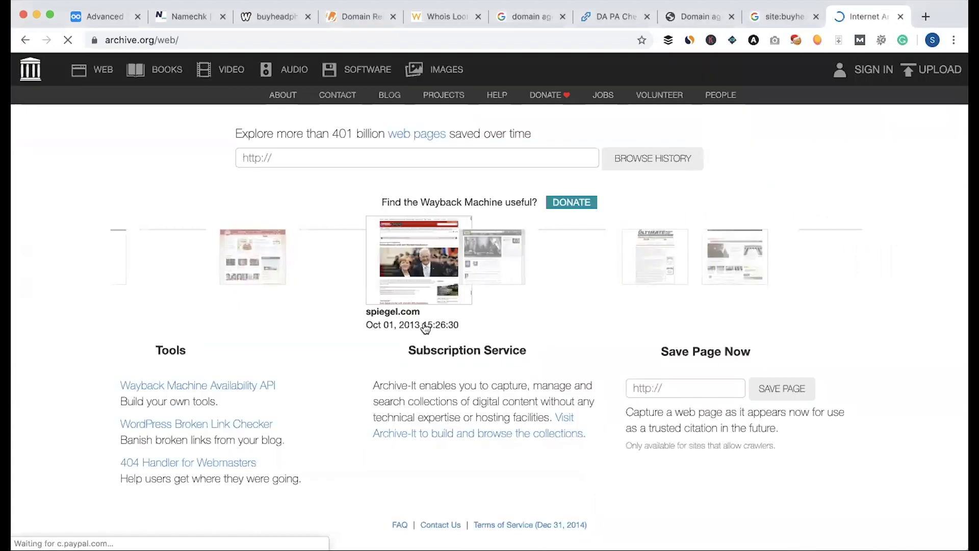
{"action": "left_click", "coordinate": [342, 163]}
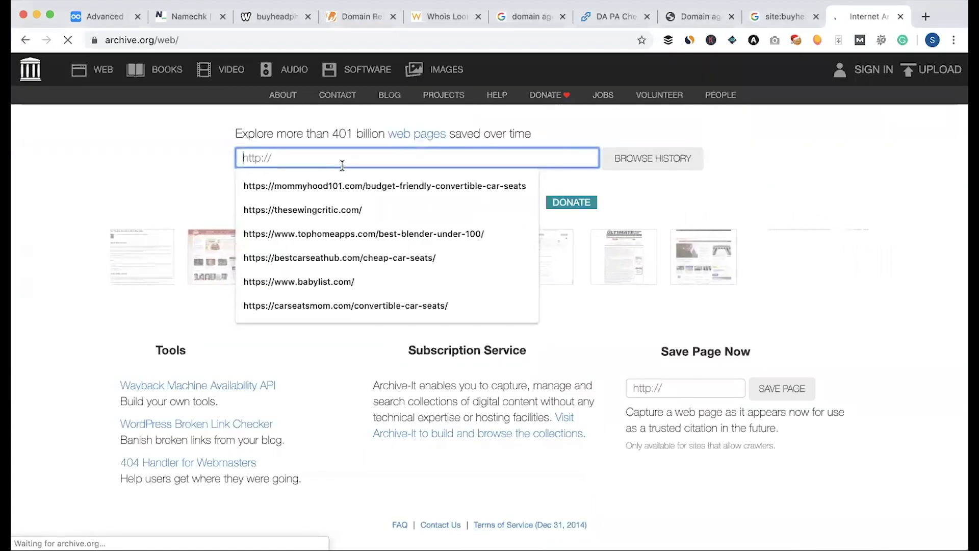
{"action": "type", "text": "buyheadphonestoday.com"}
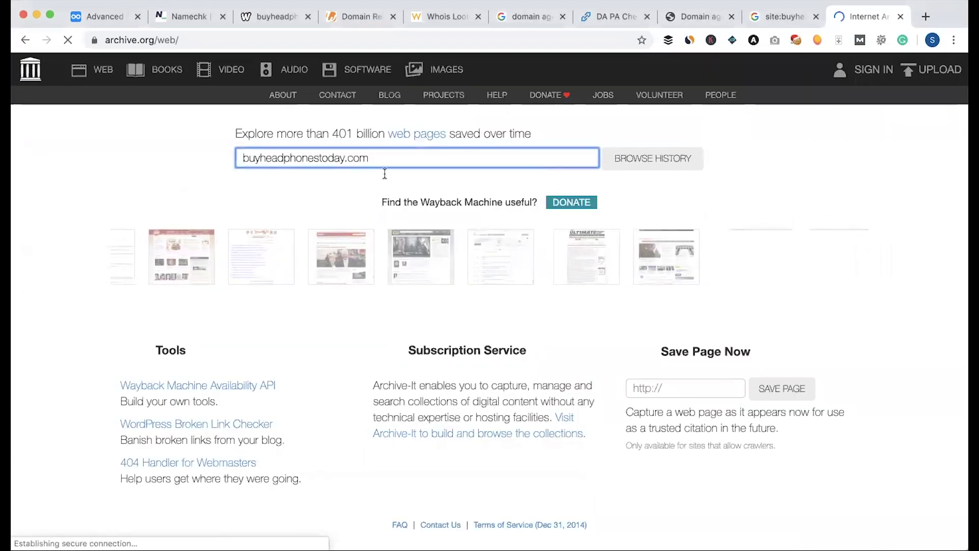
{"action": "left_click", "coordinate": [647, 161]}
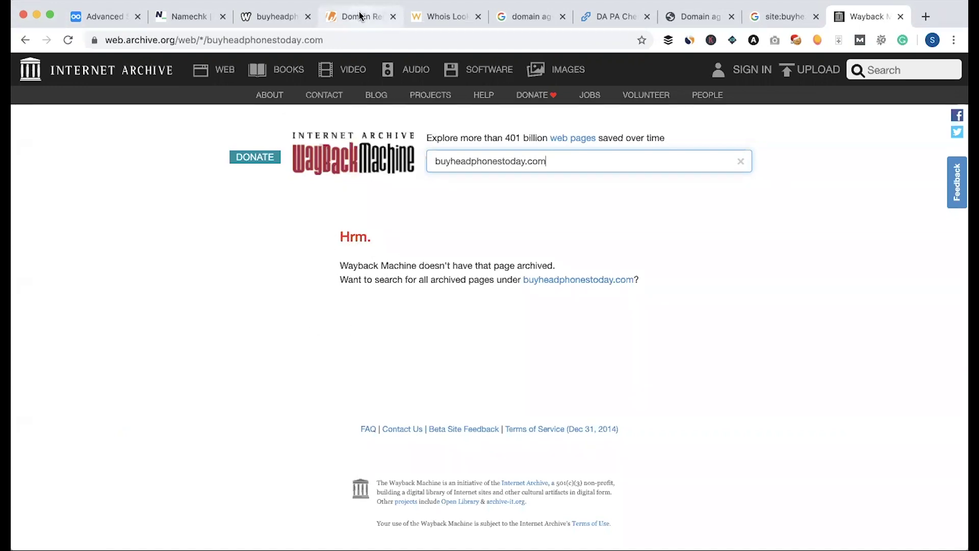
Look up namechk.com in the Wayback Machine, showing 1,076 captures since 2009
{"action": "left_click", "coordinate": [213, 24]}
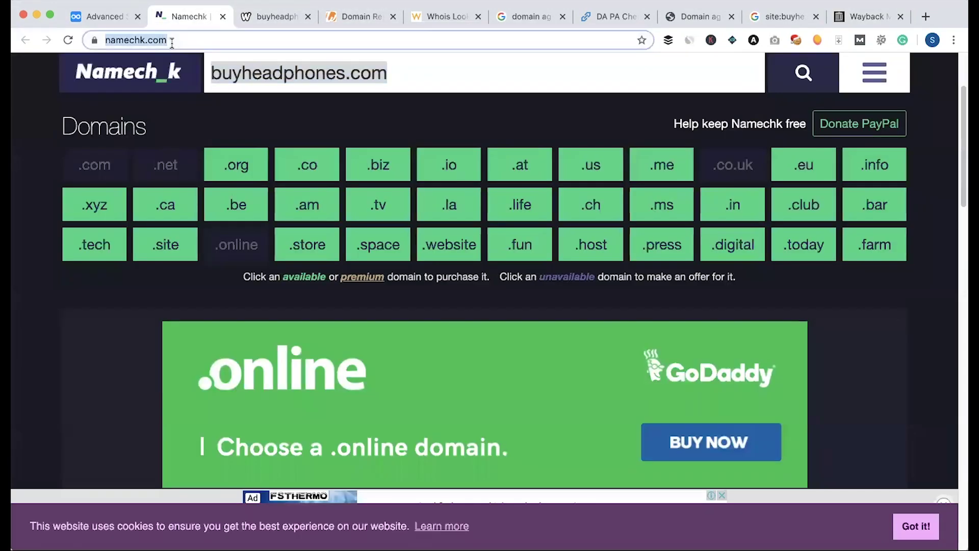
{"action": "left_click", "coordinate": [862, 19]}
{"action": "triple_click", "coordinate": [560, 160]}
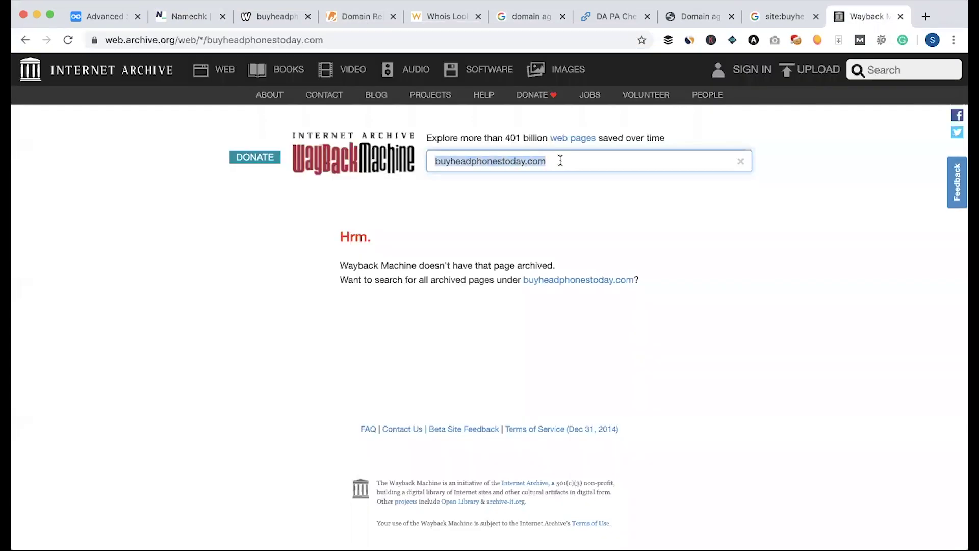
{"action": "type", "text": "https://namechk.com/"}
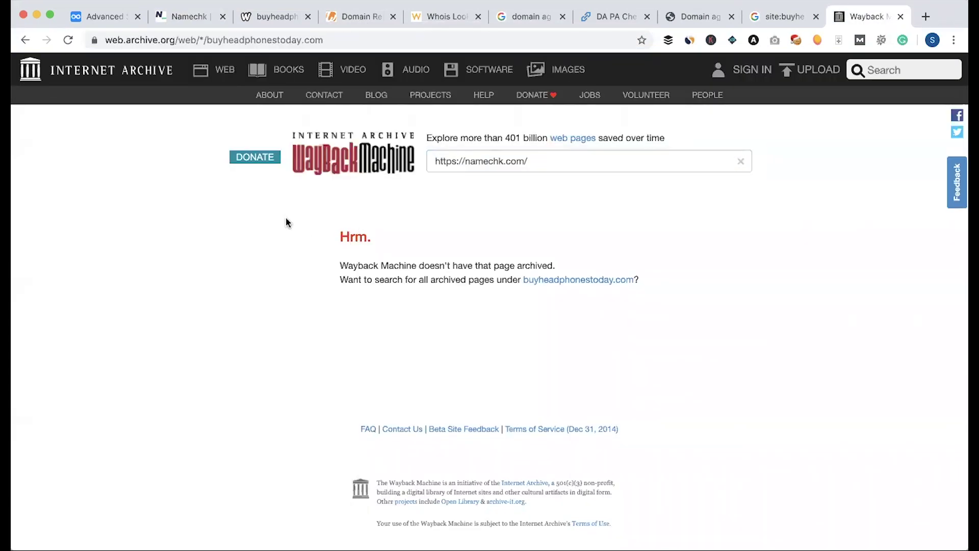
{"action": "left_click", "coordinate": [575, 187]}
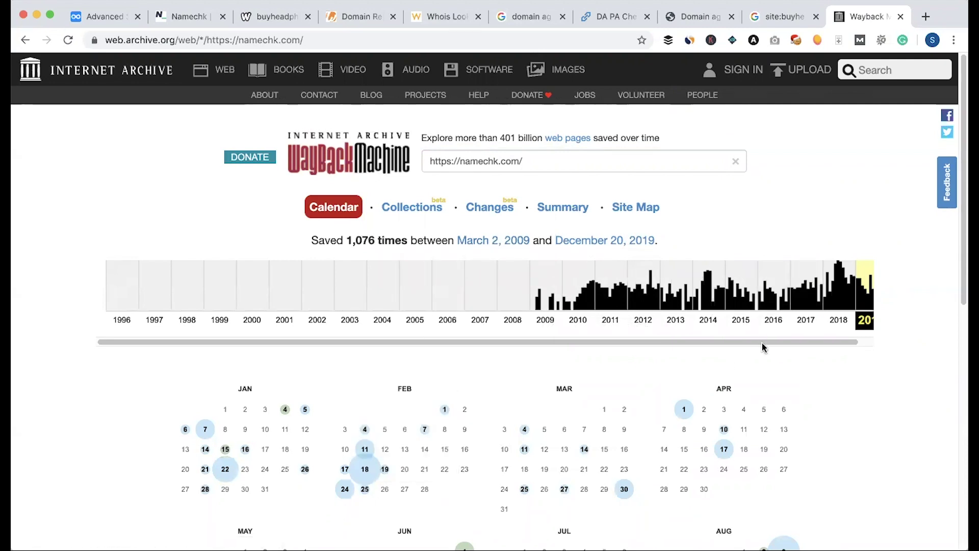
Inspect namechk.com's 2018 captures, return to the overview, then go back to Dynalist
{"action": "left_click", "coordinate": [832, 317]}
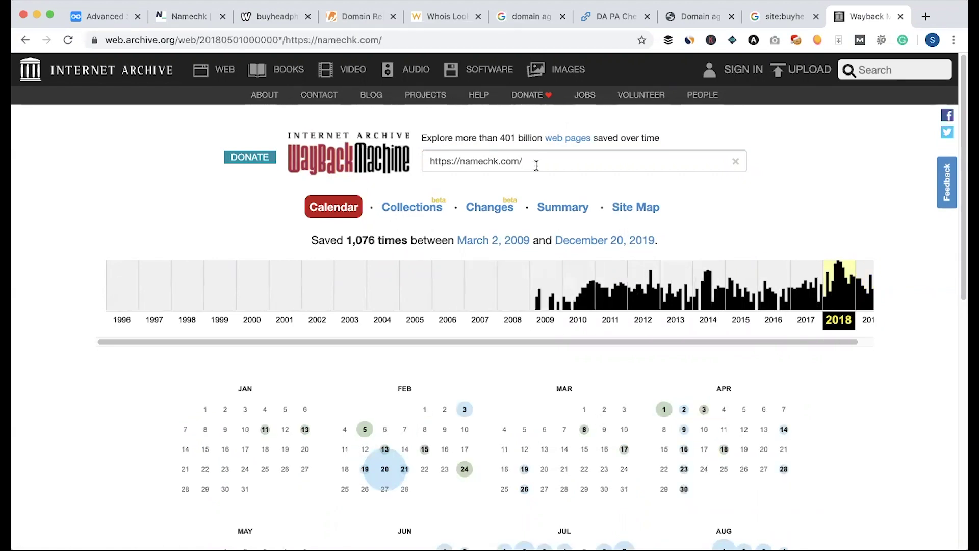
{"action": "left_click", "coordinate": [25, 39]}
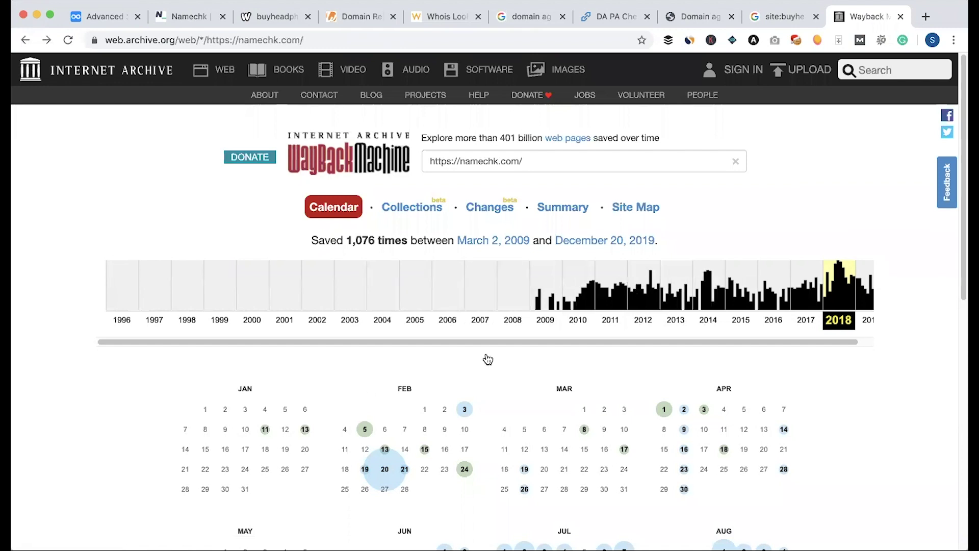
{"action": "left_click", "coordinate": [105, 17]}
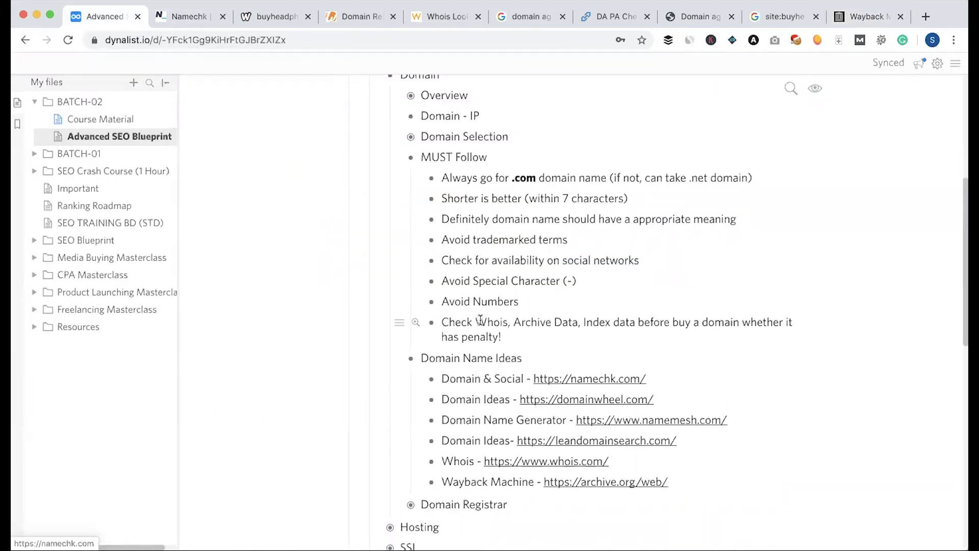
Insert 'Domain Age,' after 'Check Whois,' in the MUST Follow rule and collapse that list
{"action": "left_click", "coordinate": [510, 322]}
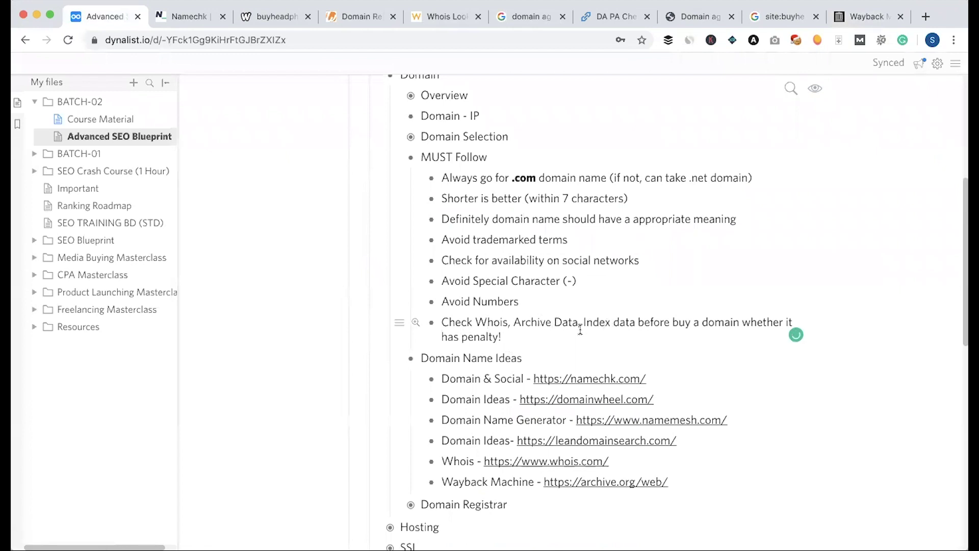
{"action": "type", "text": "Domain Age,"}
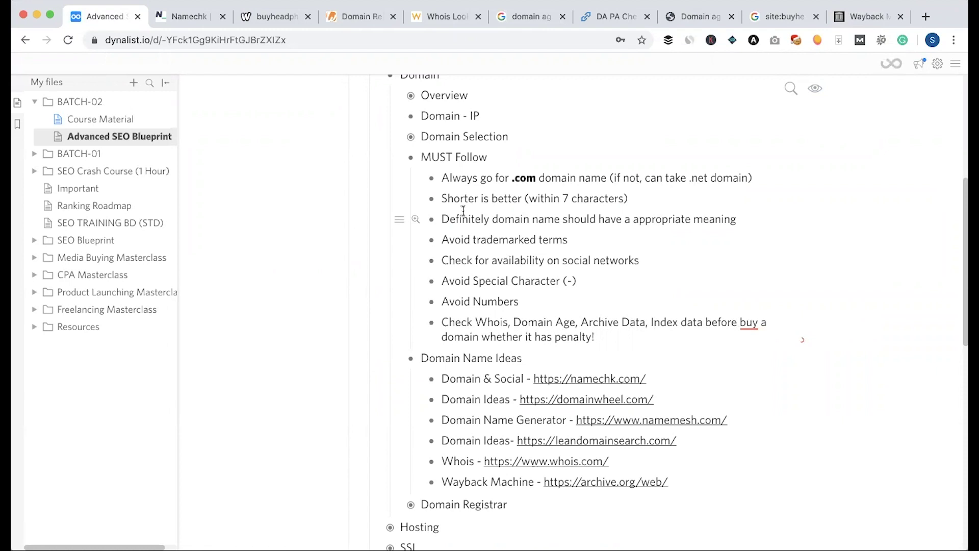
{"action": "left_click", "coordinate": [414, 159]}
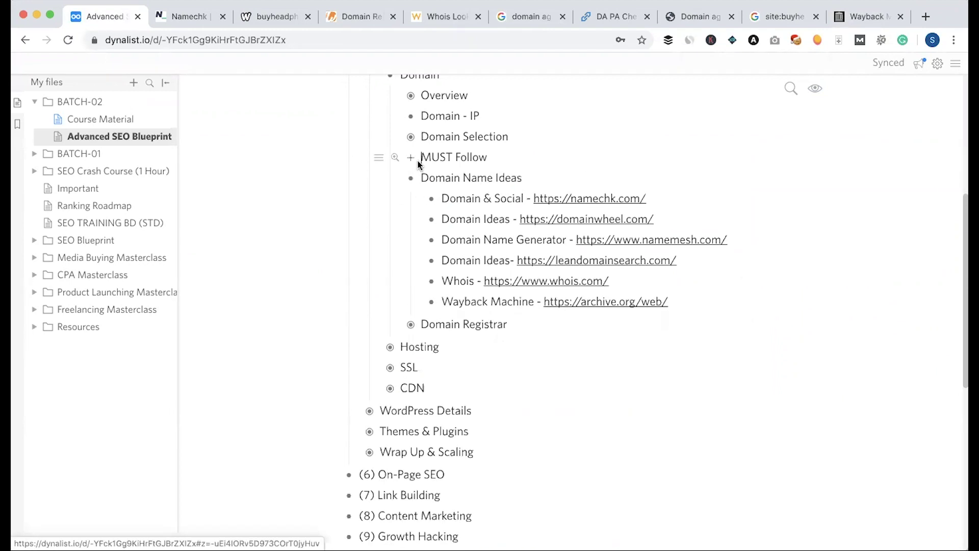